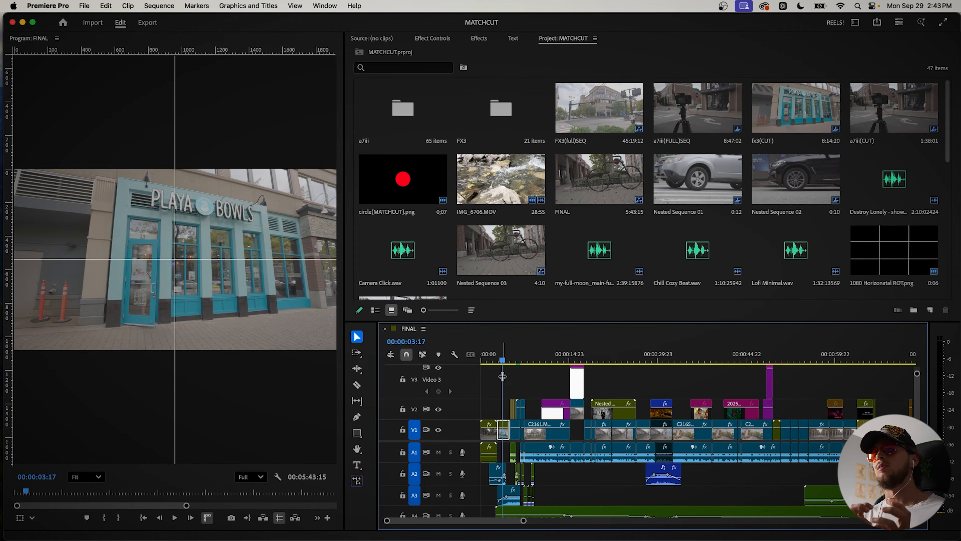
Step: Play the opening of the FINAL sequence from its start
drag(502, 377, 481, 373)
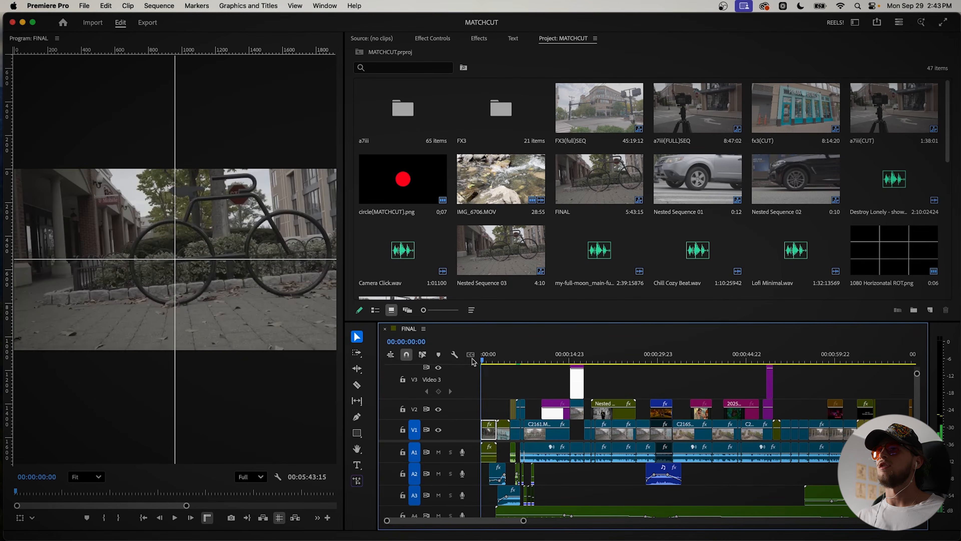
key(space)
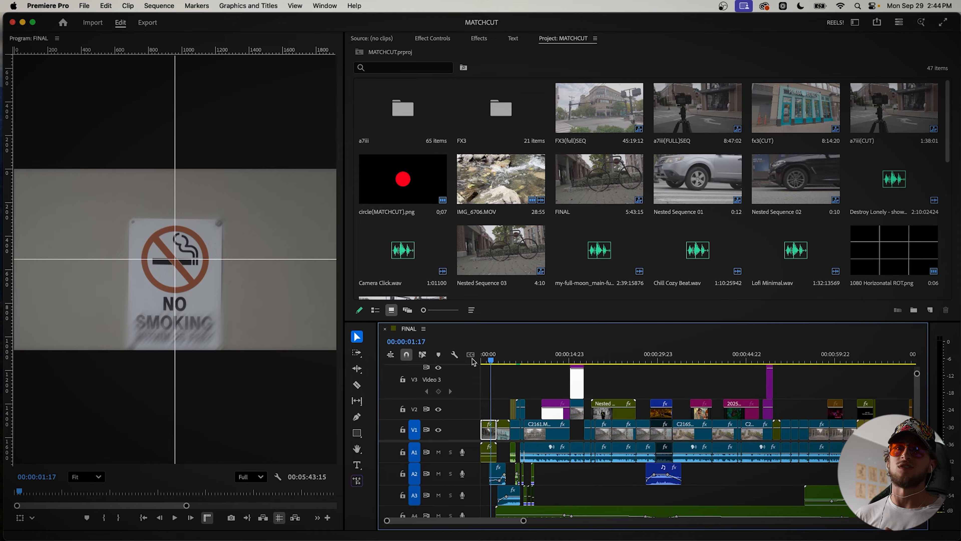
key(space)
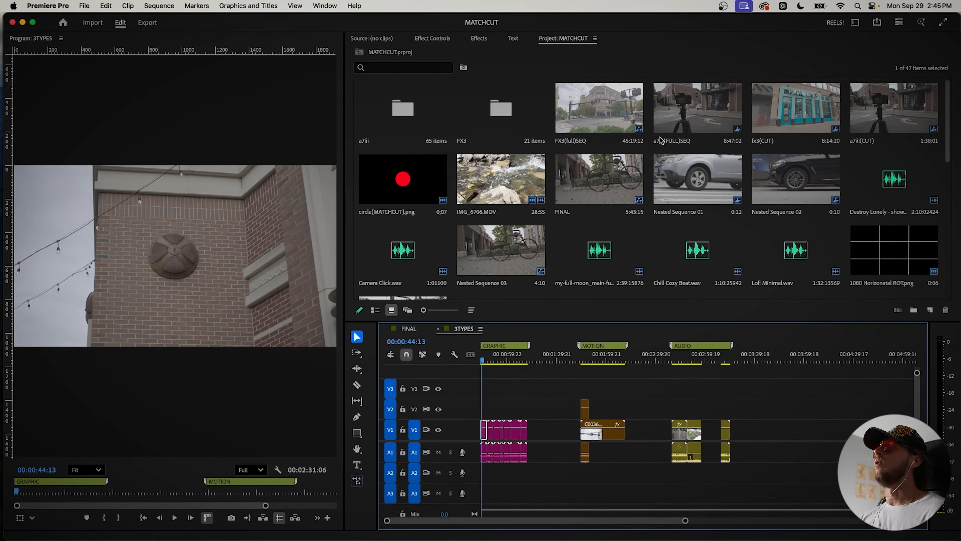
Step: Open the a7iii(FULL)SEQ sequence and skim through its full set of clips
double_click(660, 140)
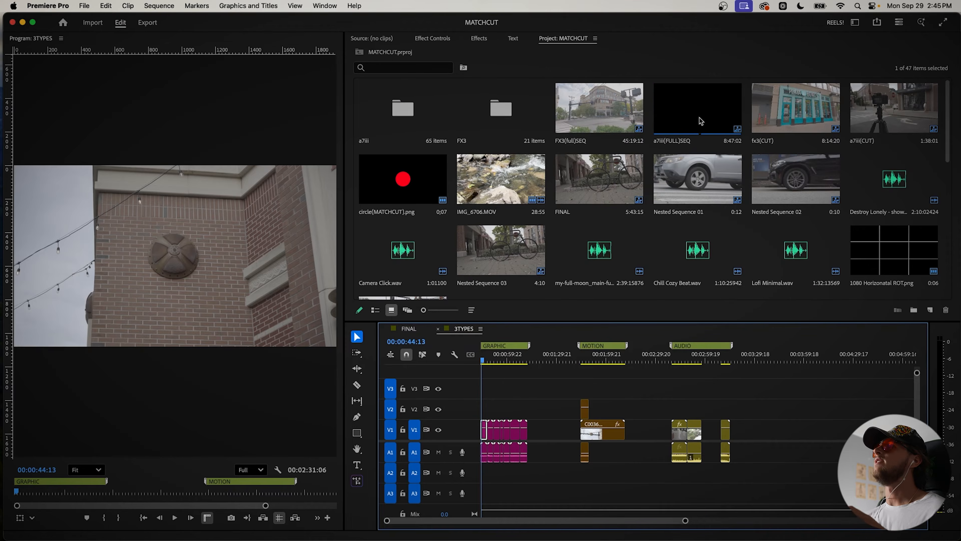
key(backslash)
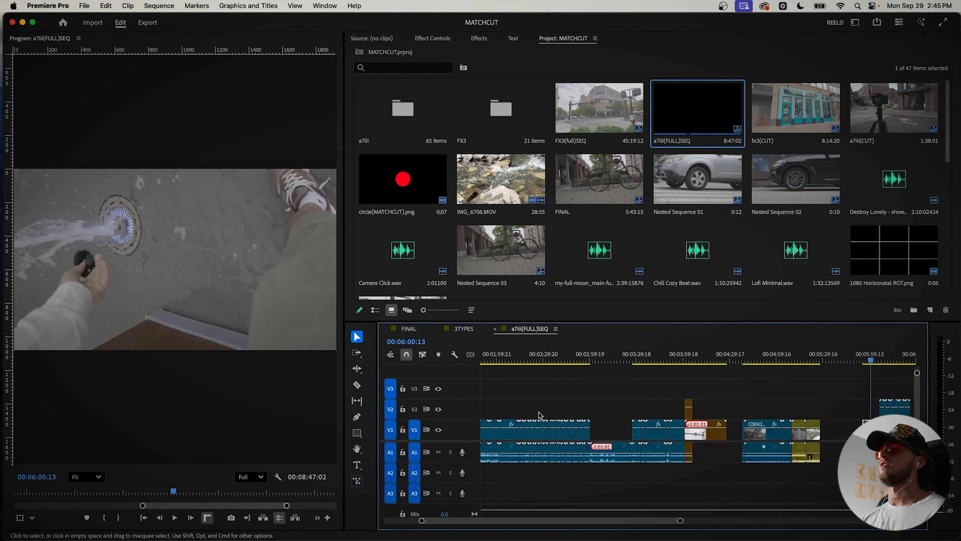
drag(512, 360, 560, 394)
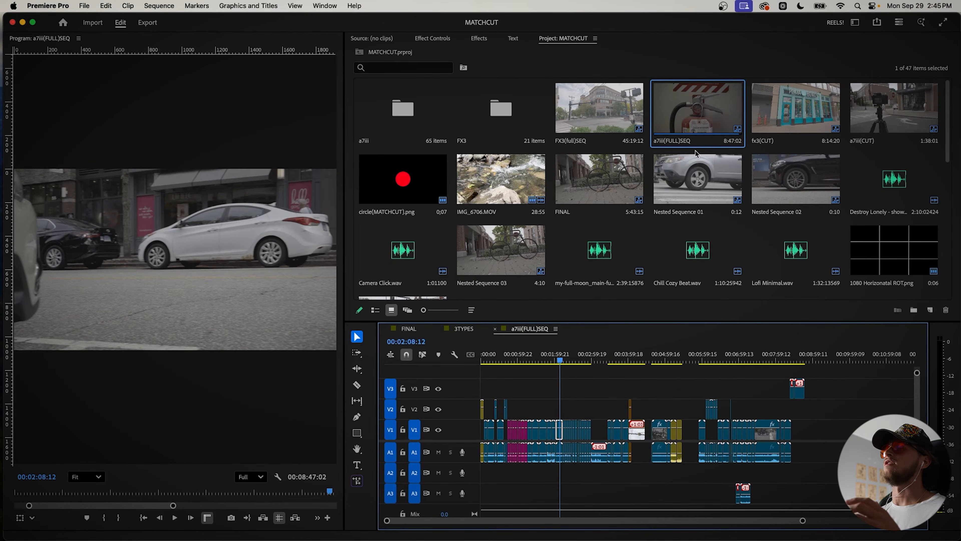
click(495, 329)
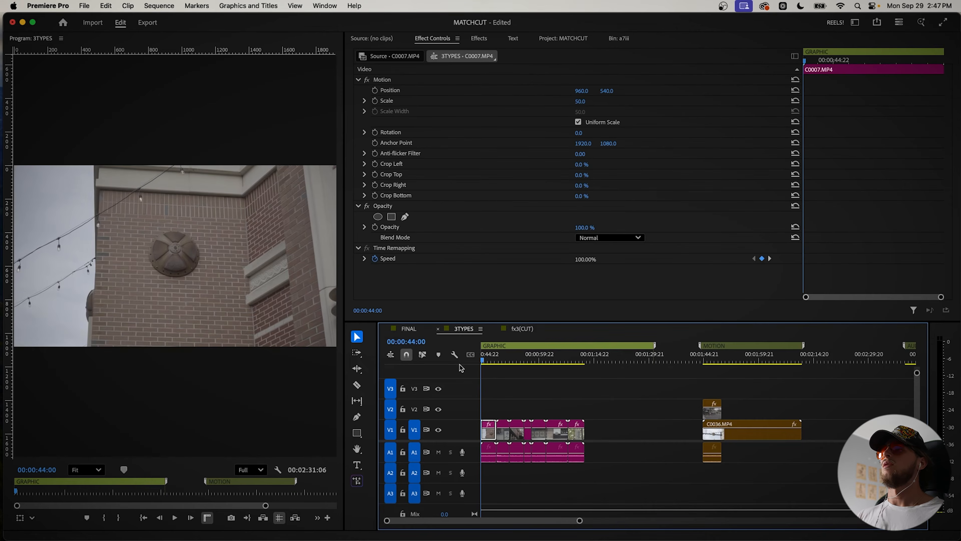
Step: Show the Center guide template over the program image of the 3TYPES sequence
key(space)
click(520, 393)
scroll(507, 396, up, 1)
click(243, 116)
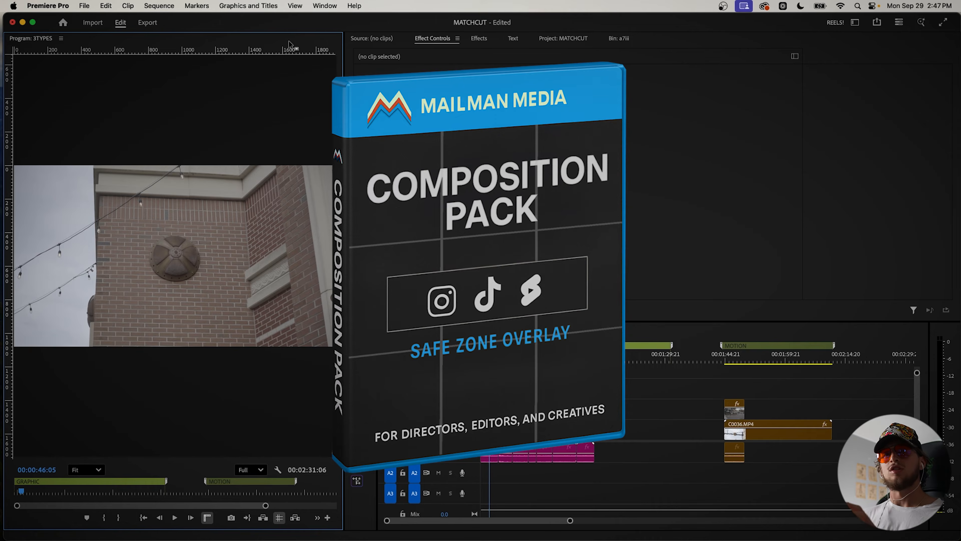
click(295, 6)
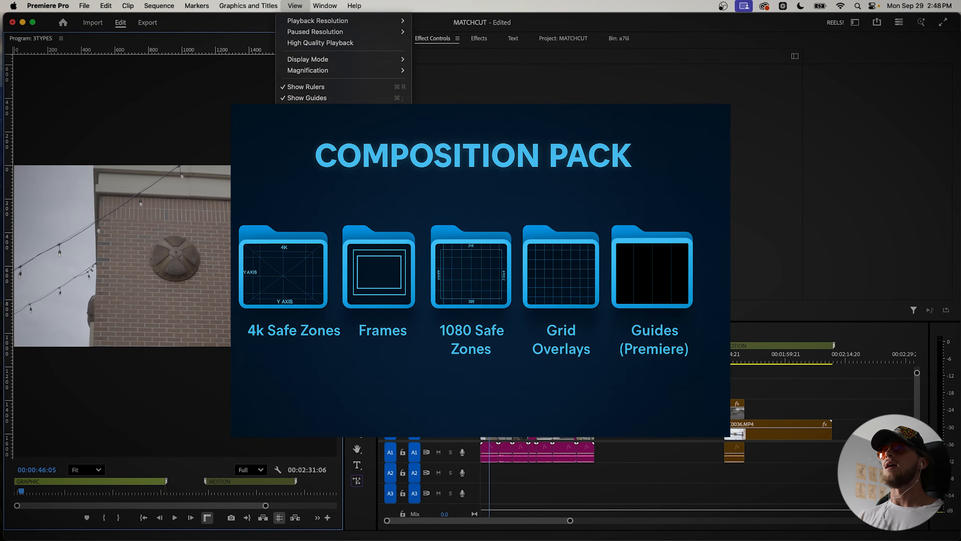
mouse_move(313, 163)
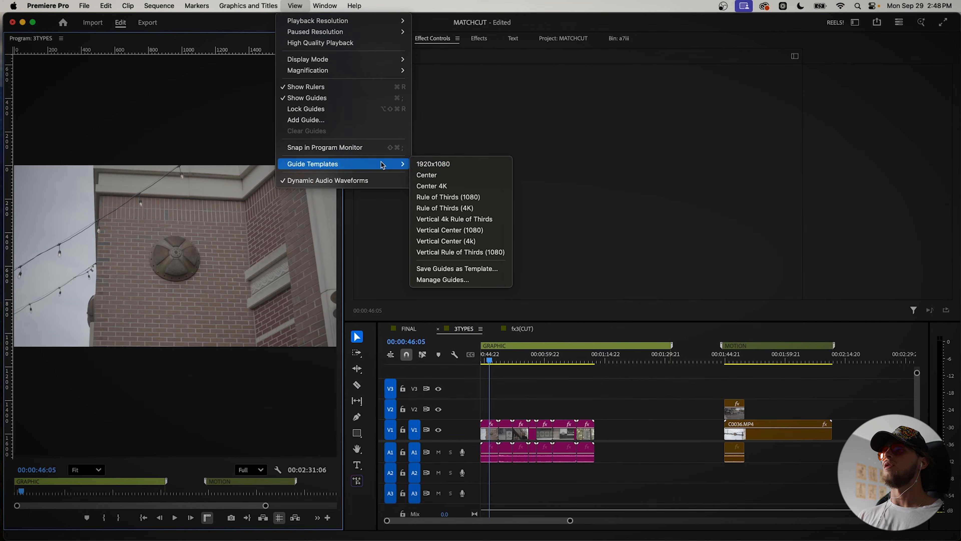
click(430, 175)
Step: Scale up and reposition C0007.MP4 to bring its round ornament near the centre guides
drag(490, 359, 491, 359)
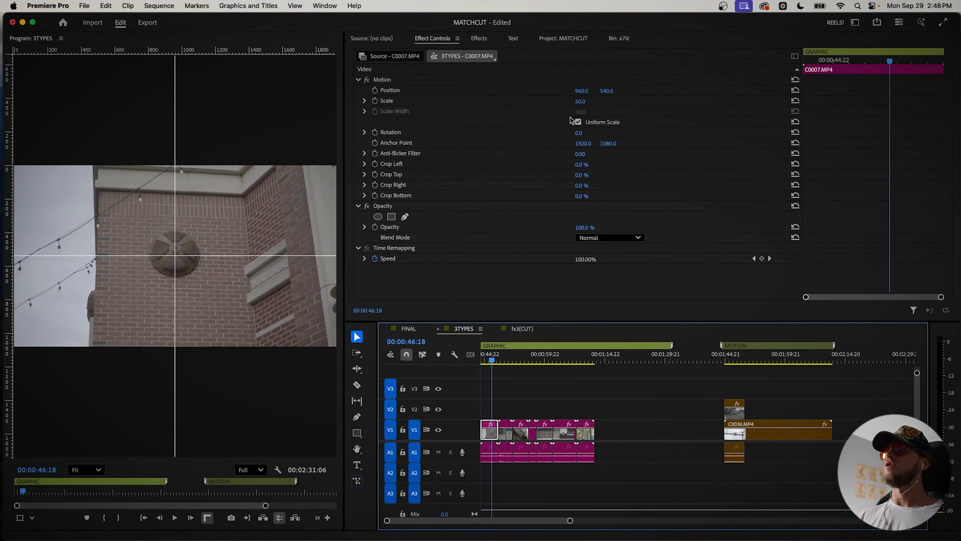
drag(579, 103, 613, 89)
click(547, 396)
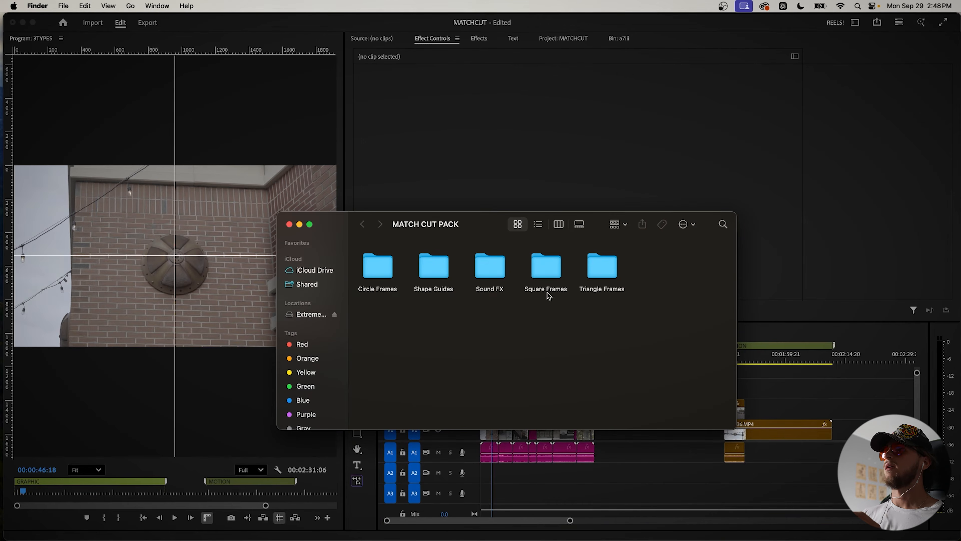
Step: Switch to Finder and place circle(MATCHCUT).png from the pack's Shape Guides folder on V2, spanning all the graphic clips in the 3TYPES sequence
drag(439, 217, 273, 220)
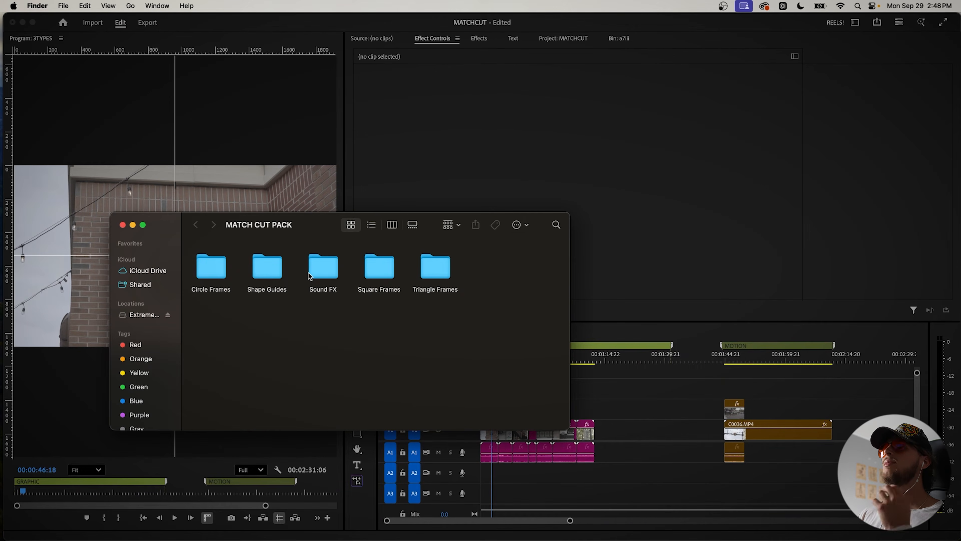
double_click(260, 271)
drag(371, 282, 369, 313)
drag(220, 270, 514, 408)
click(514, 408)
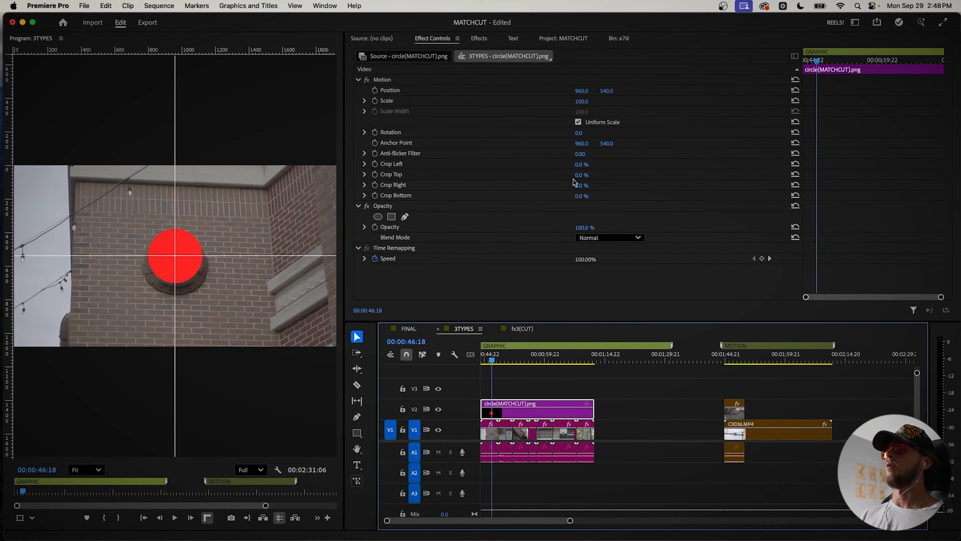
Step: Set the circle overlay's opacity to 80%
click(583, 226)
text(80)
key(Return)
Step: Set C0007.MP4's scale to 55 and position to 947, 530 so its ornament fills the circle overlay
drag(492, 359, 489, 359)
mouse_move(581, 101)
mouse_down()
mouse_move(567, 101)
mouse_move(583, 102)
mouse_up()
mouse_move(582, 91)
mouse_down()
mouse_move(561, 92)
mouse_move(575, 101)
mouse_up()
Step: Ripple trim the start and end of C0007.MP4, leaving only a short section
mouse_move(492, 361)
mouse_down()
mouse_move(472, 360)
mouse_move(489, 360)
mouse_up()
key(q)
key(=)
key(=)
key(space)
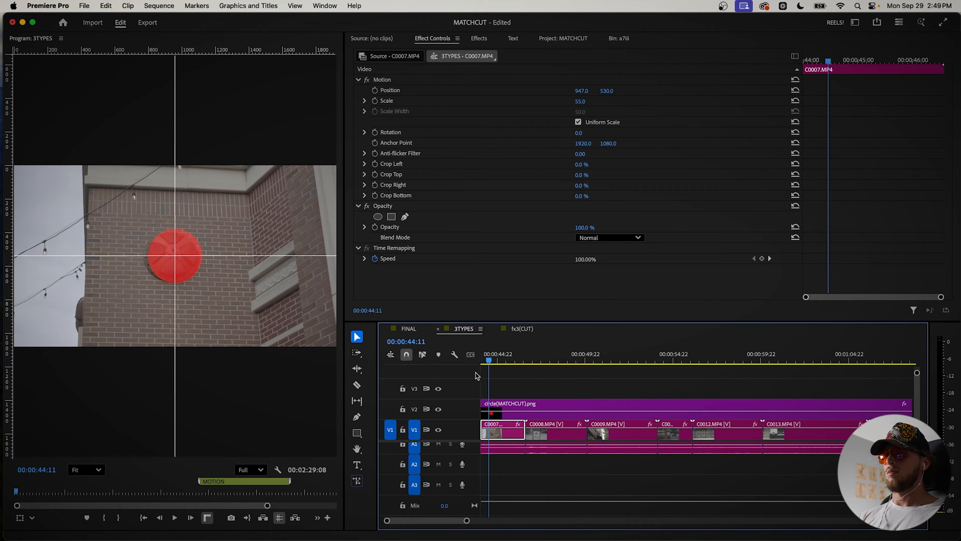
key(w)
key(space)
Step: Ripple trim both ends of C0008.MP4 and scale it to 57 to match the circle overlay
drag(500, 362, 522, 363)
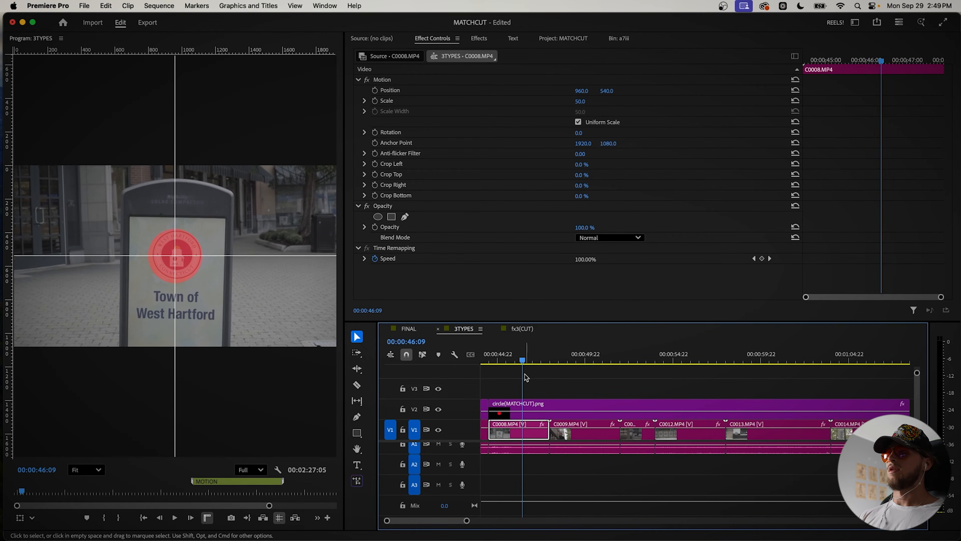
key(q)
key(space)
key(w)
click(493, 359)
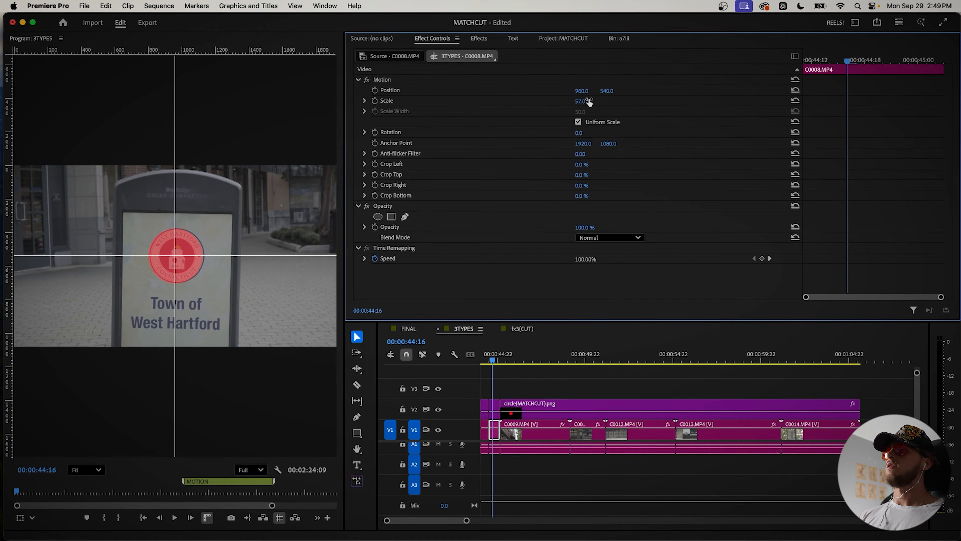
Step: Ripple trim the end of C0009.MP4 and the clip after it to short sections
click(515, 425)
key(space)
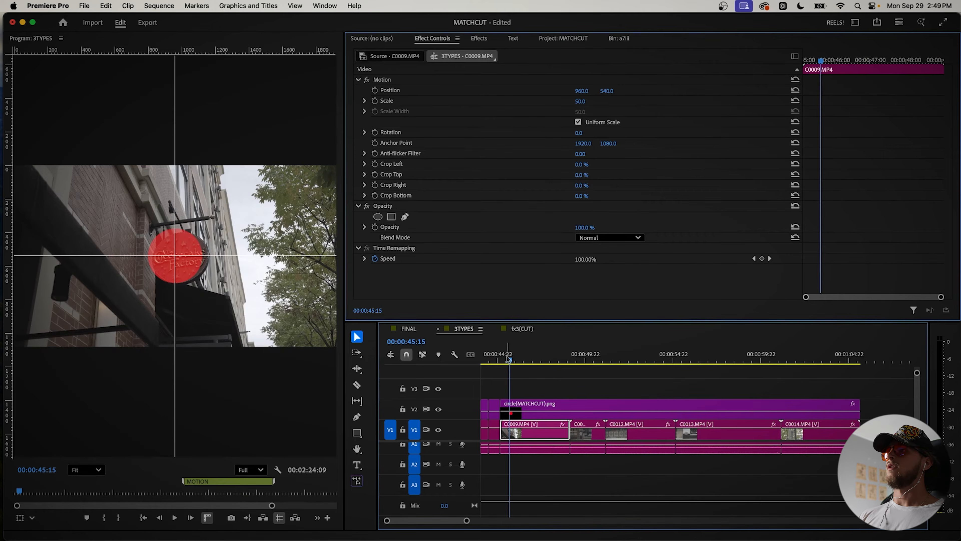
key(w)
key(w)
click(503, 358)
key(space)
Step: Scale up the middle graphic clips to match the circle overlay, and ripple trim the end of C0014.MP4
key(w)
click(518, 358)
drag(580, 102, 590, 101)
drag(580, 101, 583, 101)
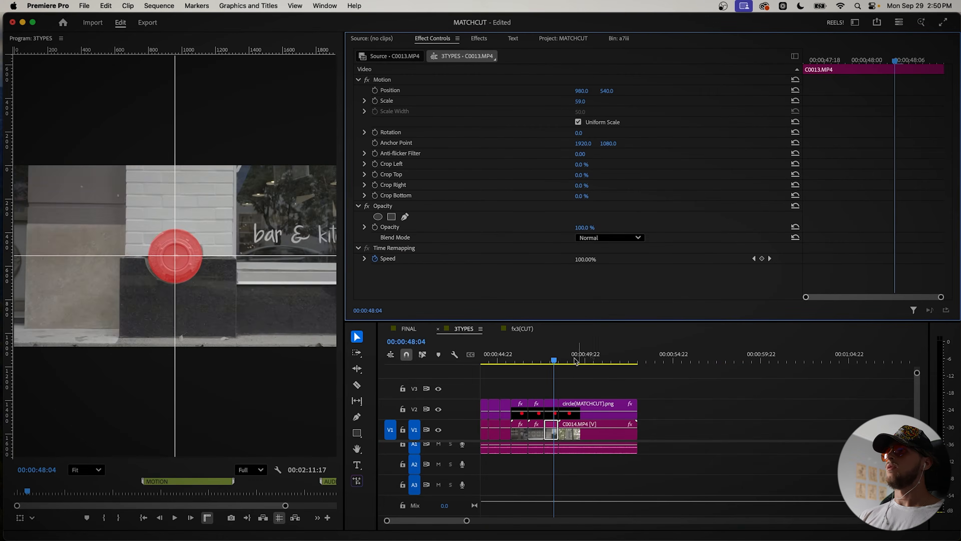
click(594, 361)
key(w)
click(568, 362)
key(w)
key(super+z)
Step: Ripple trim the start of C0014.MP4 at 00:00:48:23
click(561, 359)
drag(560, 359, 568, 361)
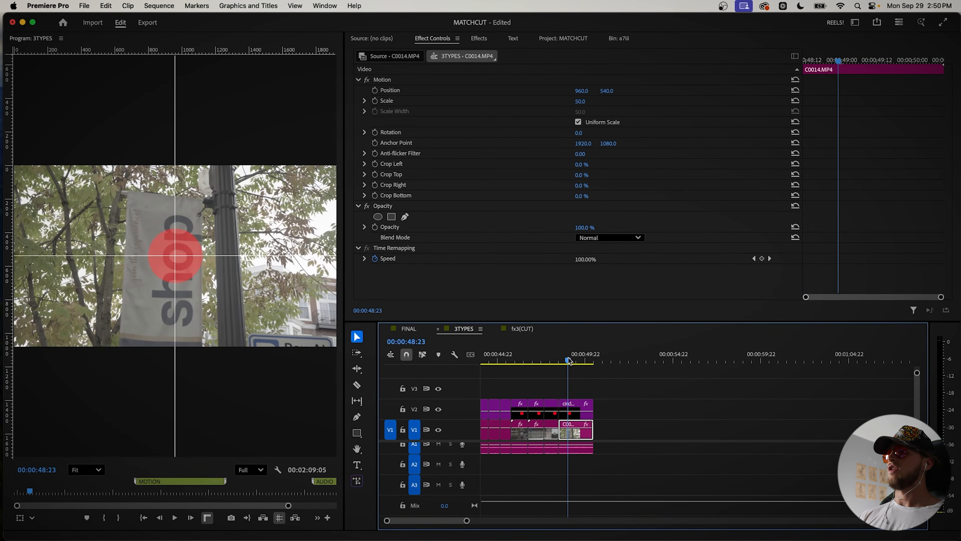
key(q)
Step: Turn on position and scale keyframing at C0014.MP4's start, setting scale to 94 and position to 954, 559.3
click(735, 65)
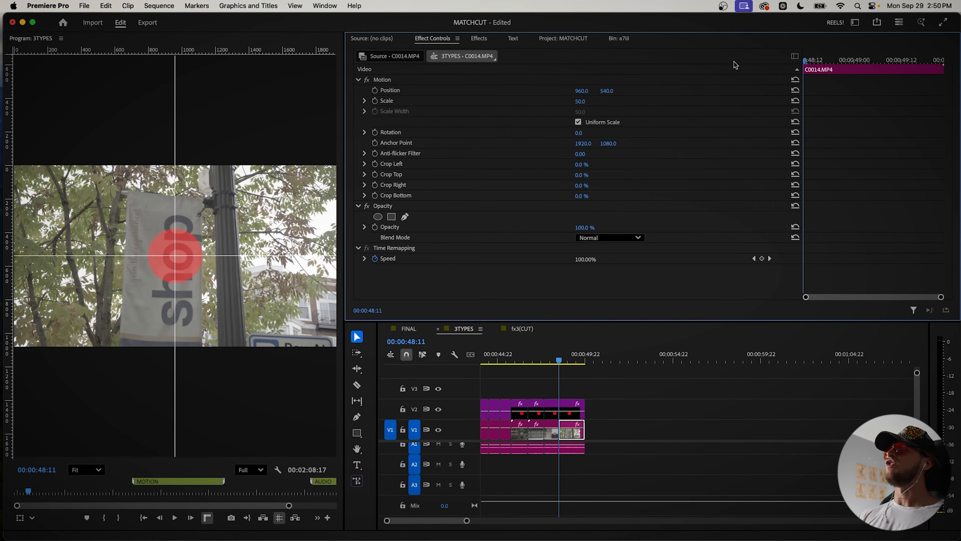
click(375, 90)
click(375, 100)
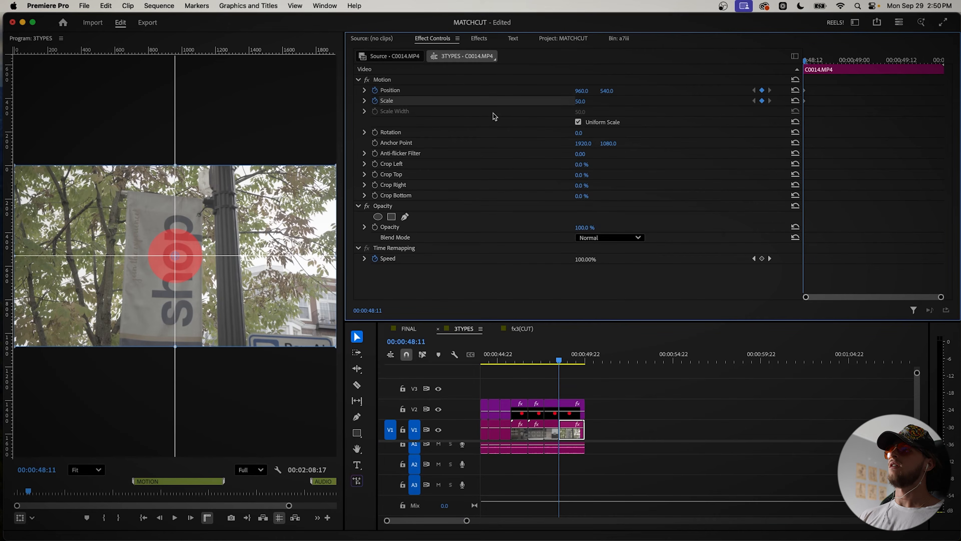
drag(580, 102, 587, 88)
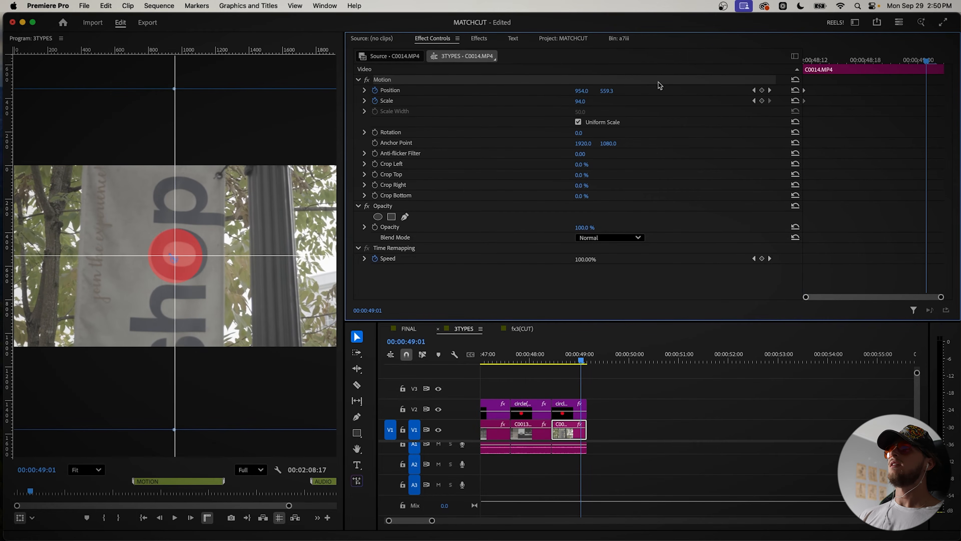
Step: Keyframe C0014.MP4's position along the clip so the letter O stays under the circle, with 906.6, 574.3 at 00:00:48:22
drag(581, 91, 573, 91)
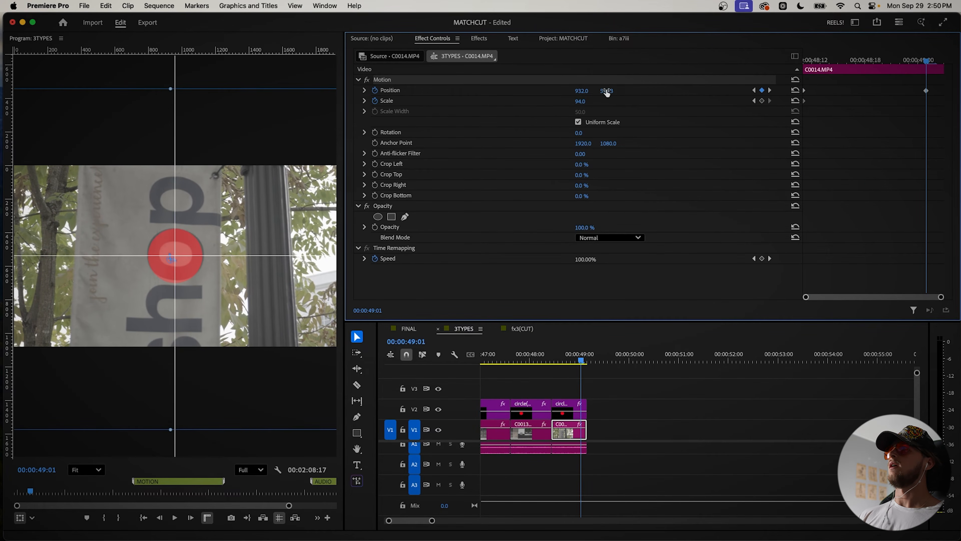
click(581, 354)
drag(581, 354, 567, 355)
drag(581, 91, 609, 91)
click(830, 61)
click(900, 61)
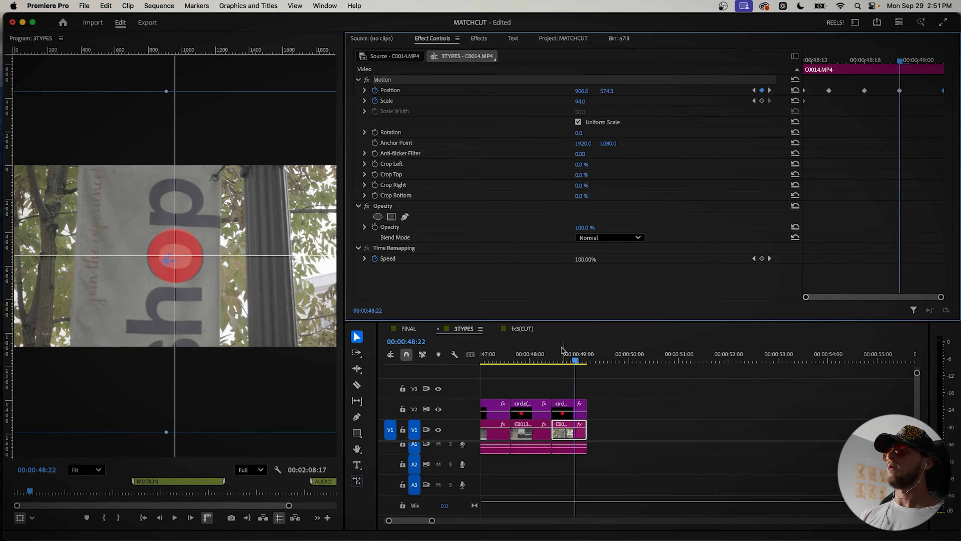
Step: Play back the last two graphic clips and ripple trim the end of C0014.MP4 at 00:00:48:21
click(549, 351)
key(space)
click(521, 356)
key(space)
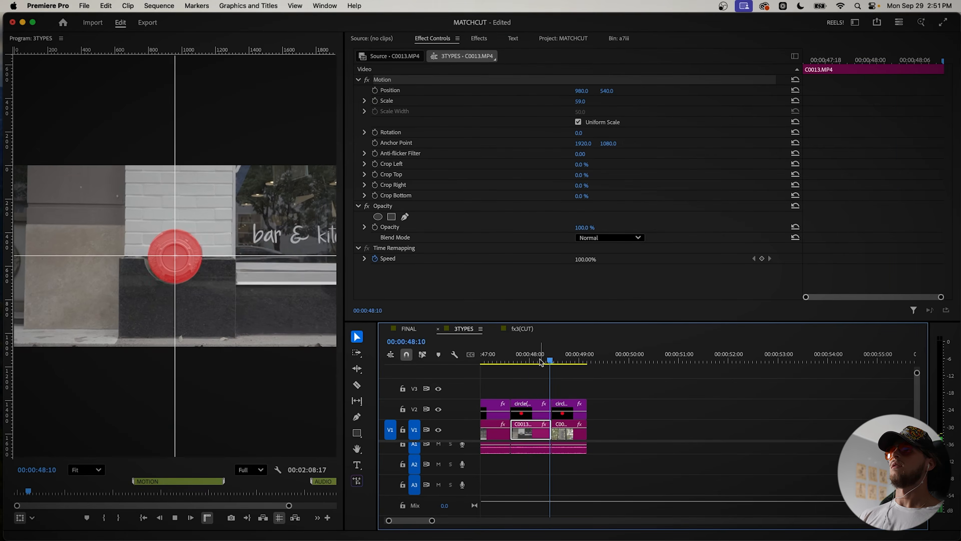
key(space)
key(w)
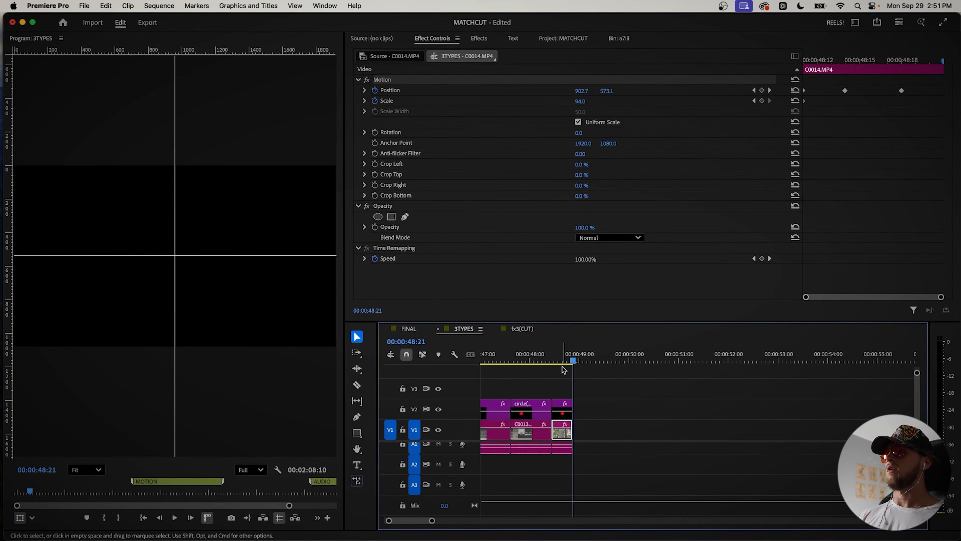
Step: Play back the assembled graphic match cuts and delete all circle overlay clips from V2
scroll(547, 368, down, 5)
click(513, 358)
key(space)
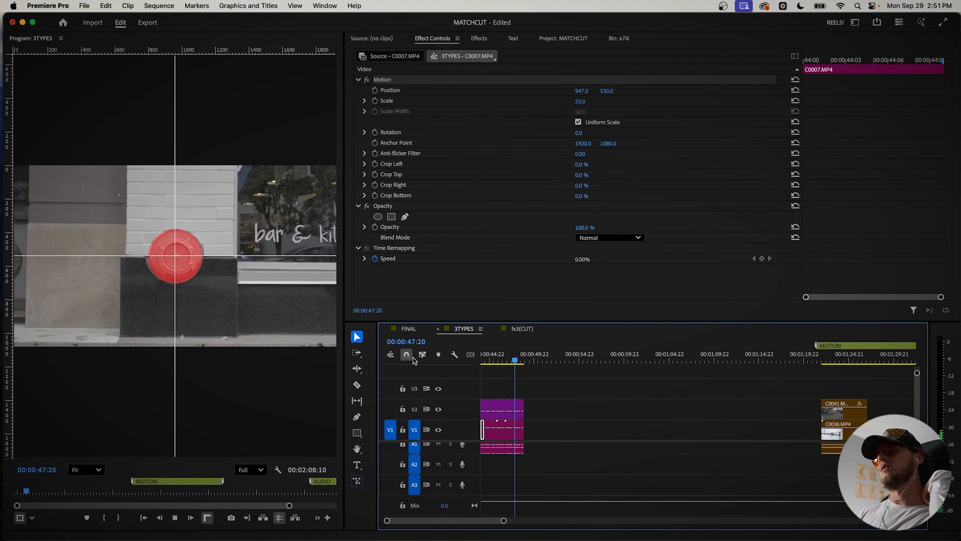
drag(498, 358, 483, 359)
drag(552, 403, 481, 359)
key(Delete)
Step: Clear the guides from the program image and play the graphic match cuts from the start
key(space)
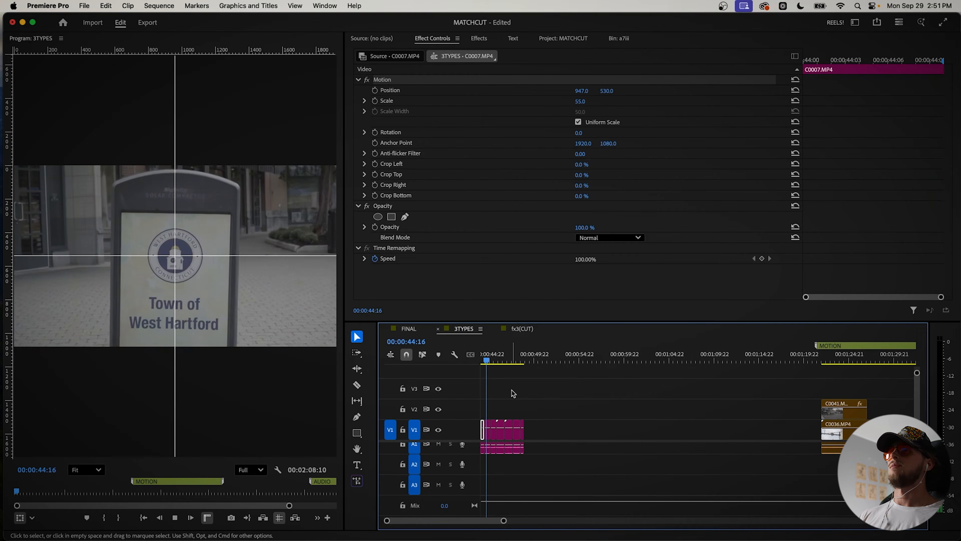
click(295, 5)
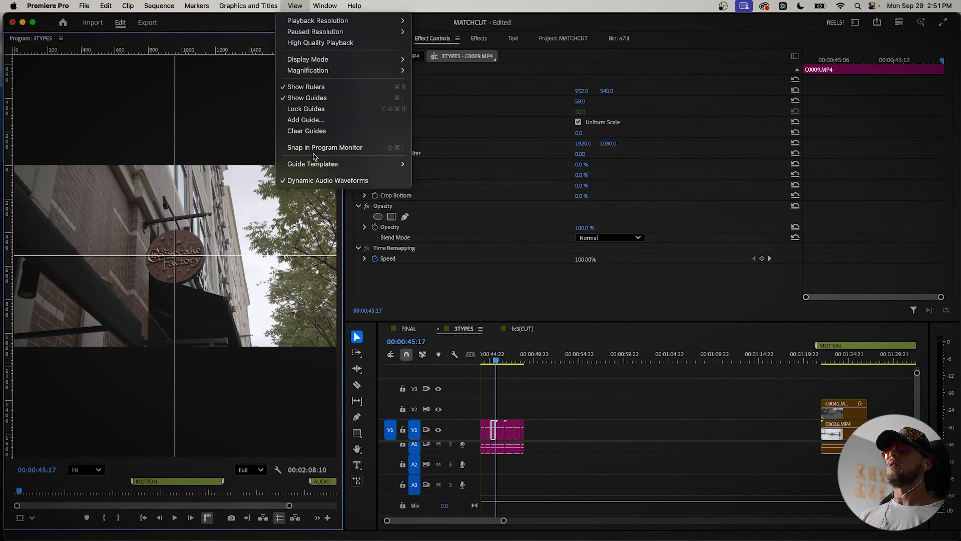
click(312, 132)
click(482, 359)
key(space)
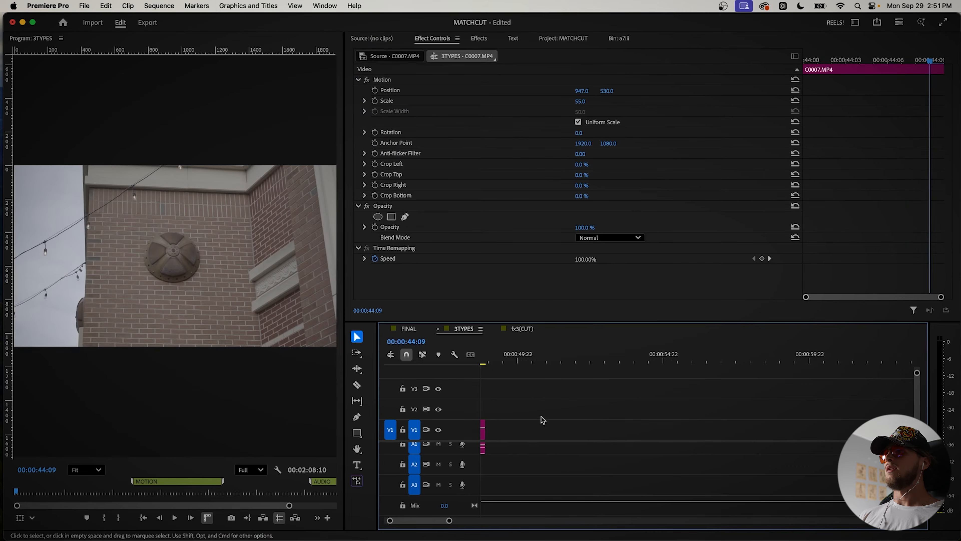
Step: Ripple trim the ends of the graphic clips for a faster pace and play back the result
key(=)
click(506, 359)
key(w)
drag(508, 358, 539, 359)
key(w)
key(w)
key(w)
key(space)
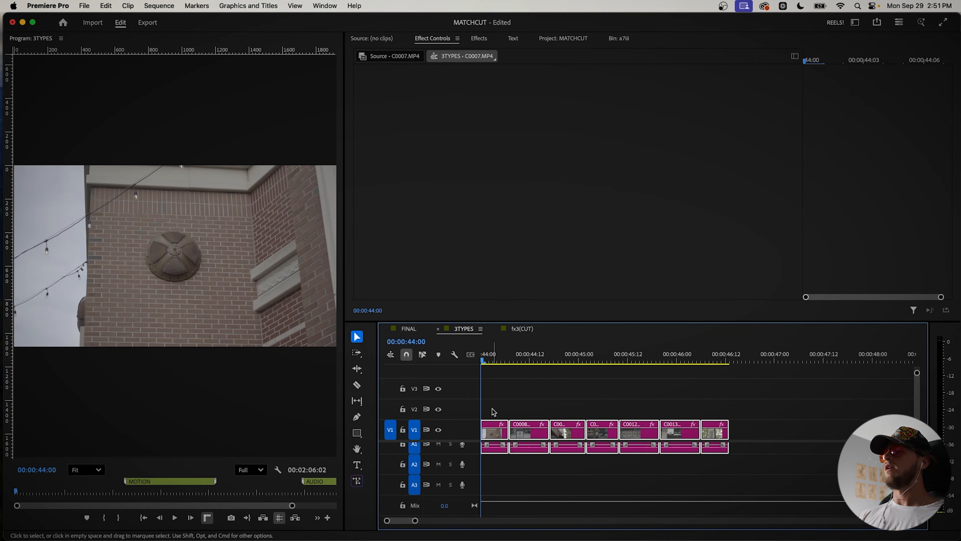
Step: Count frames from the start of C0007.MP4 and ripple trim its end at 00:00:44:06
click(503, 409)
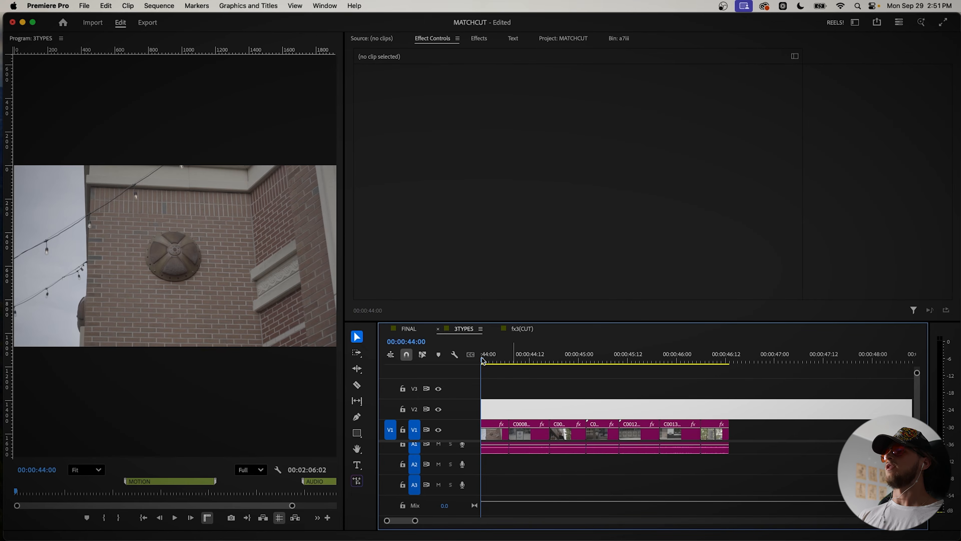
key(Right)
key(Right)
key(Right)
key(Right)
key(Right)
key(Right)
key(Right)
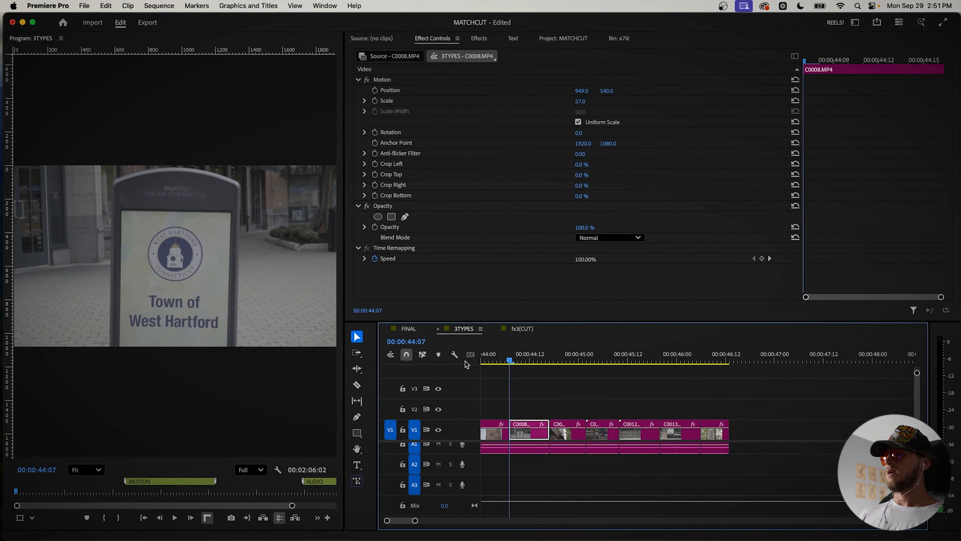
key(Down)
click(503, 345)
key(Right)
key(Right)
key(Left)
key(w)
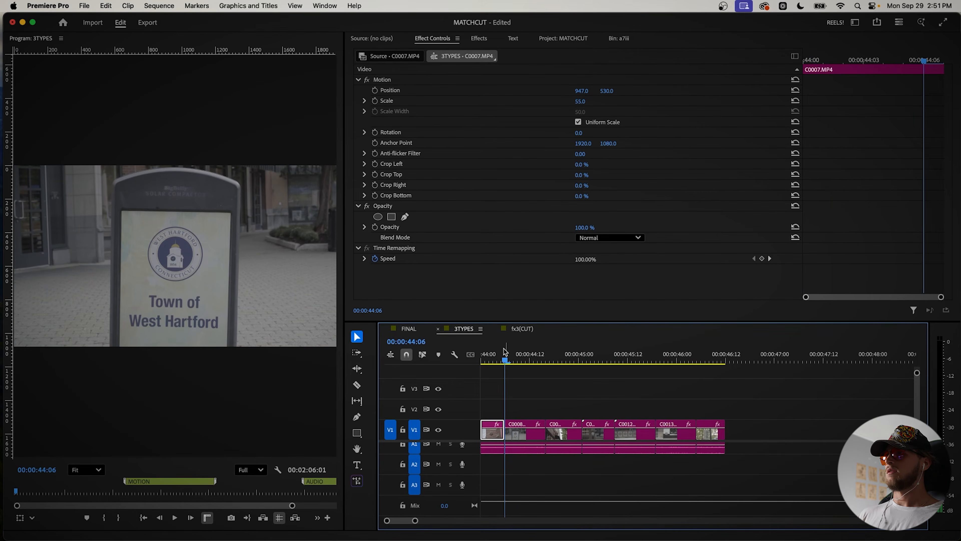
Step: Ripple trim the ends of the remaining graphic clips so each lasts six frames, and play back the sequence
key(Right)
key(Right)
key(Right)
key(Right)
key(Right)
key(Right)
key(w)
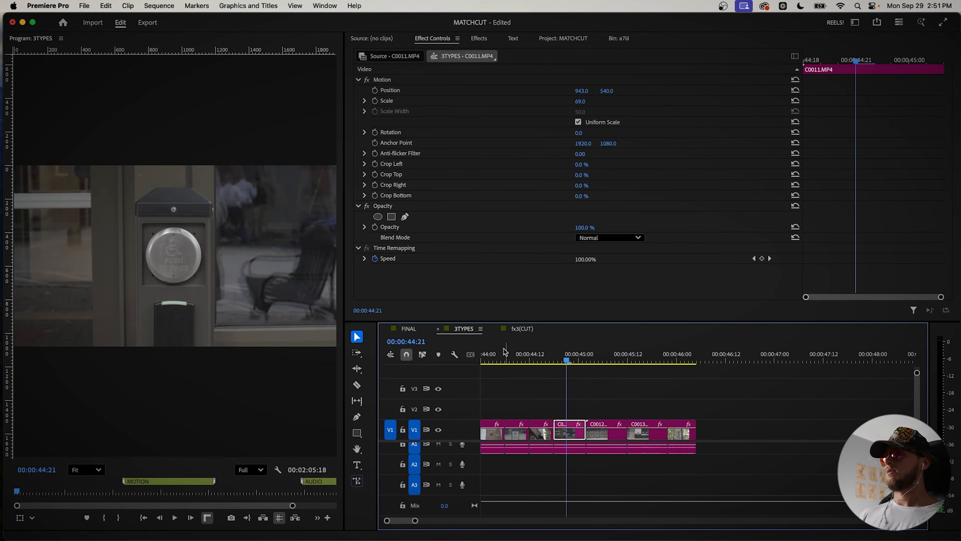
key(space)
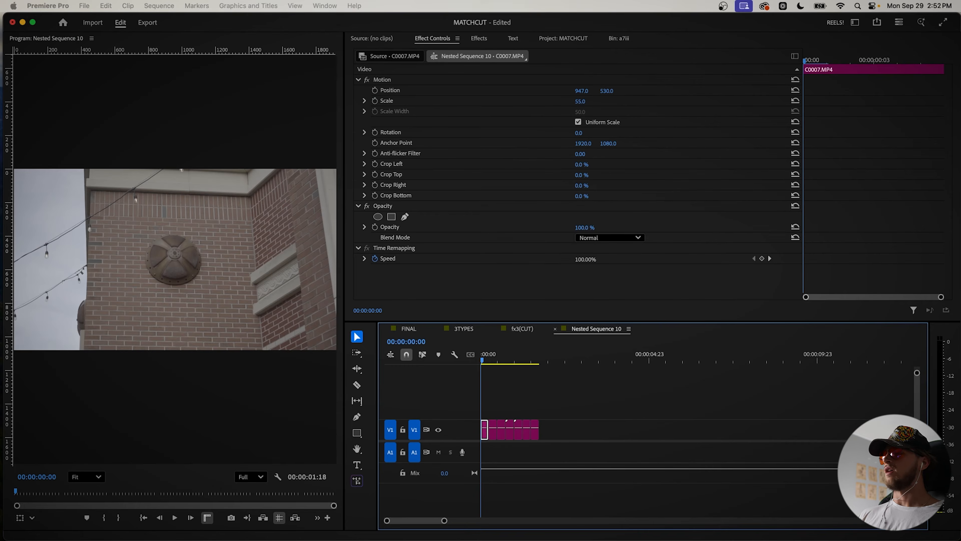
Step: Switch to Finder and add sound effects from the MATCH CUT PACK Sound FX folder to the audio track under the match cuts
key(super+Tab)
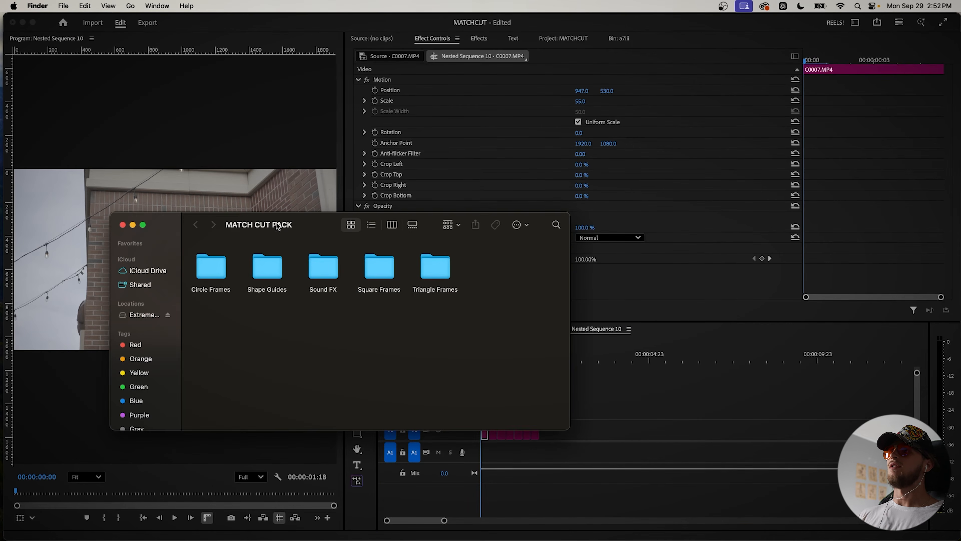
drag(278, 226, 211, 160)
double_click(256, 198)
mouse_move(139, 205)
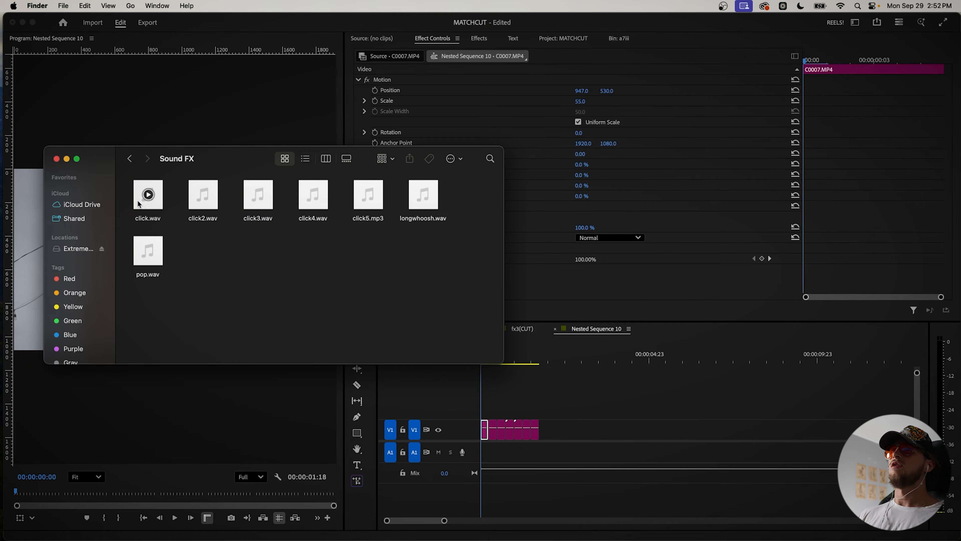
drag(127, 188, 560, 466)
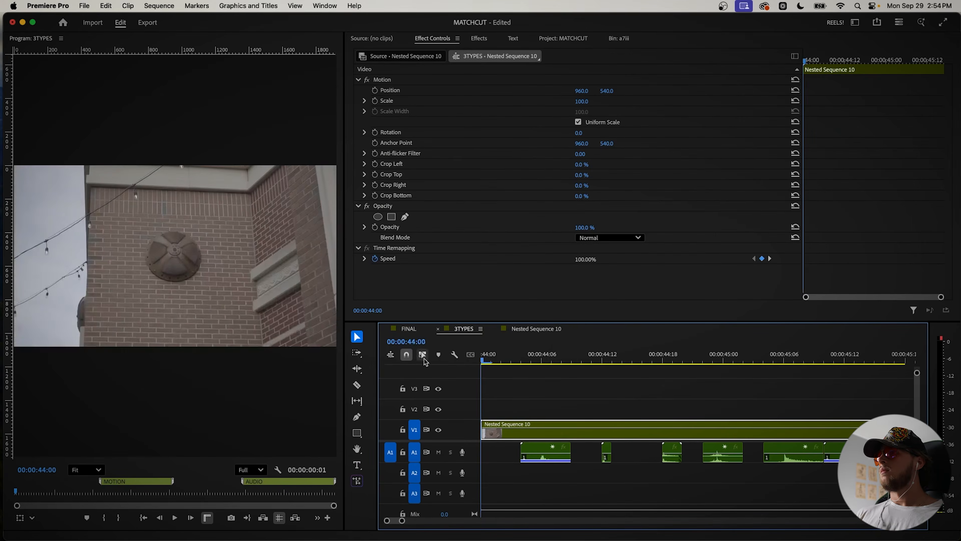
key(space)
scroll(511, 436, down, 8)
key(space)
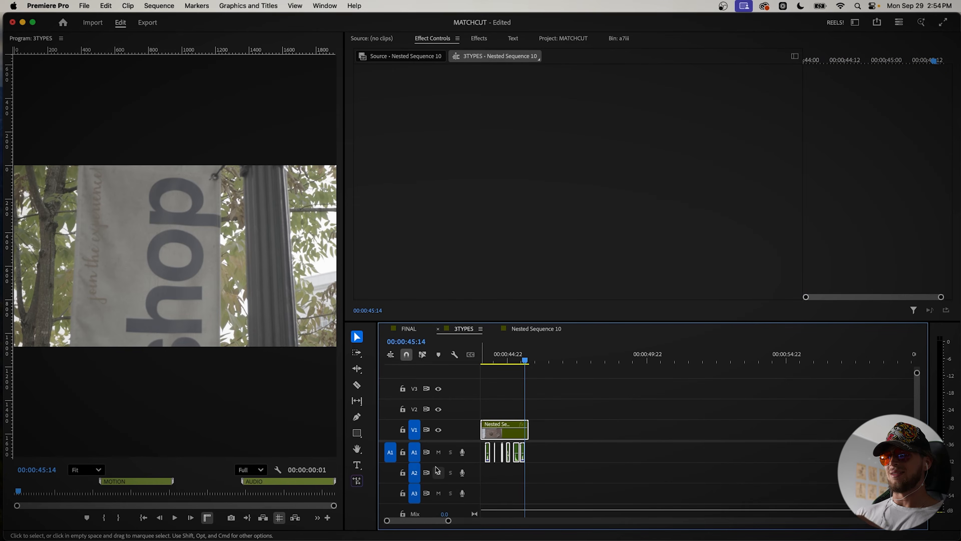
Step: Nest the match cut sequence together with its sound clips and set the nest's speed to 200% with Optical flow interpolation
right_click(500, 440)
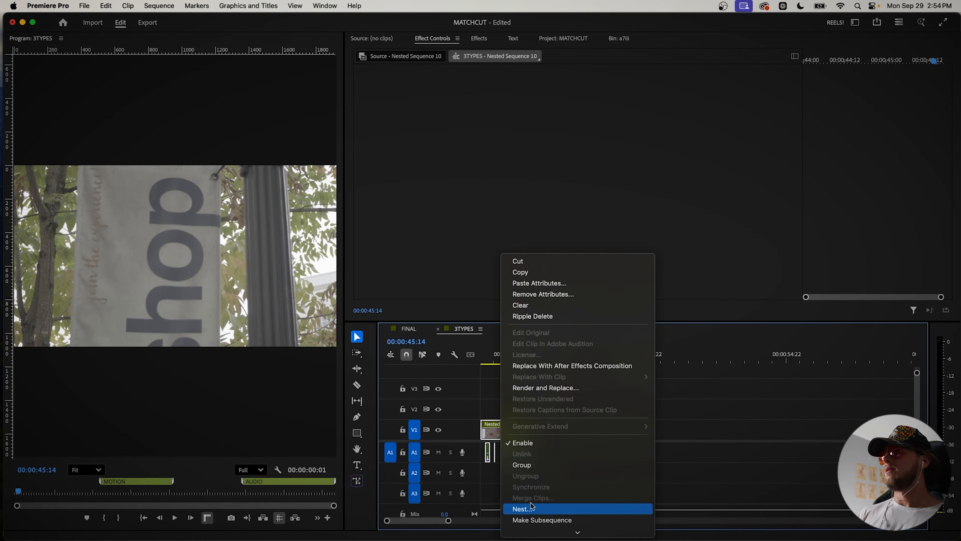
click(524, 508)
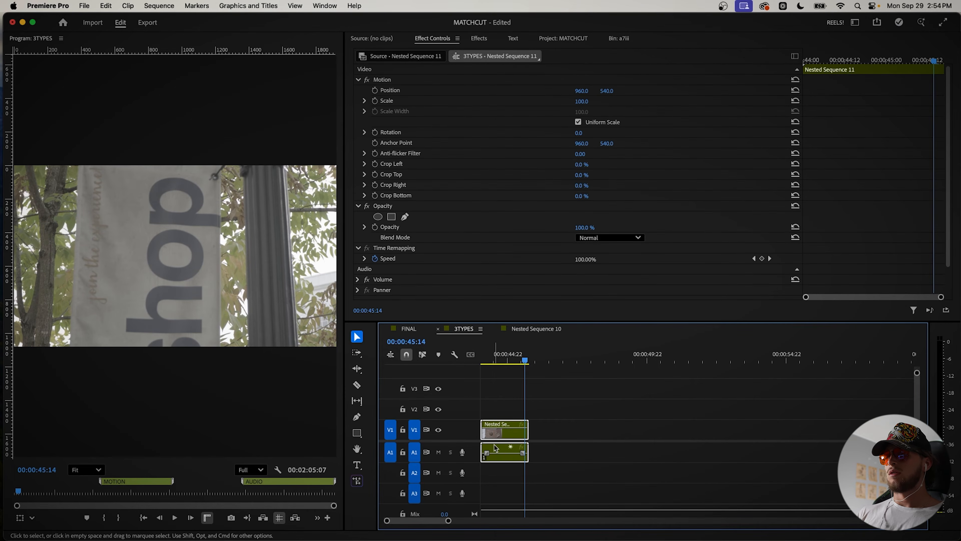
key(super+r)
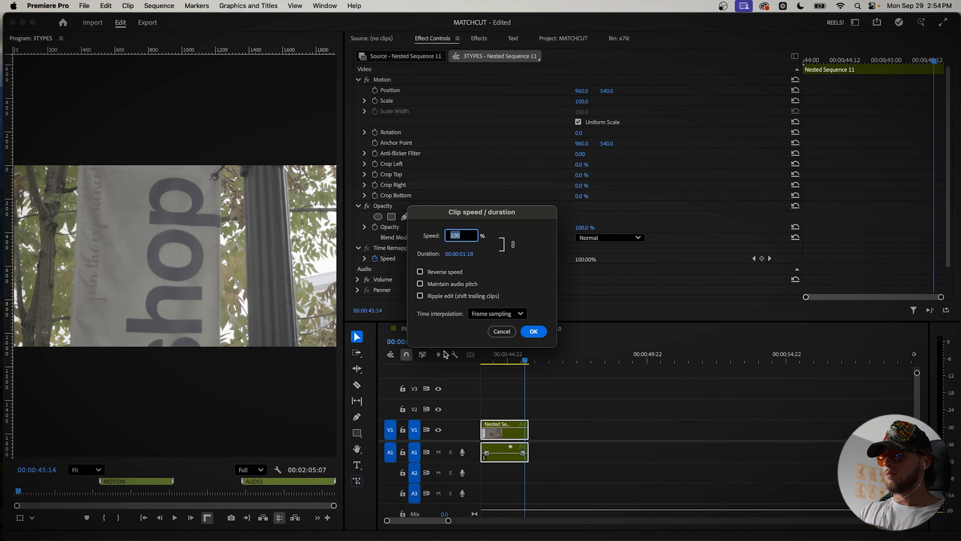
click(517, 312)
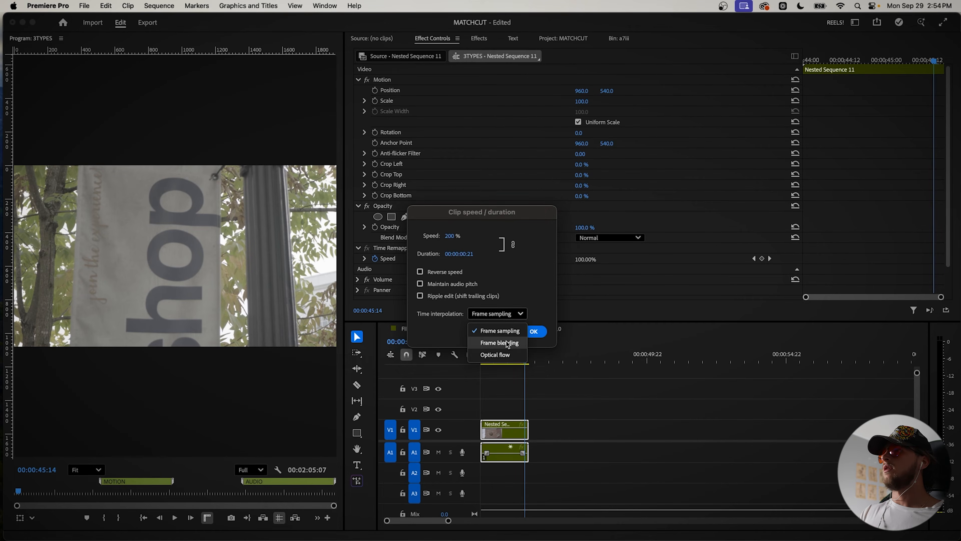
click(494, 355)
click(533, 332)
key(space)
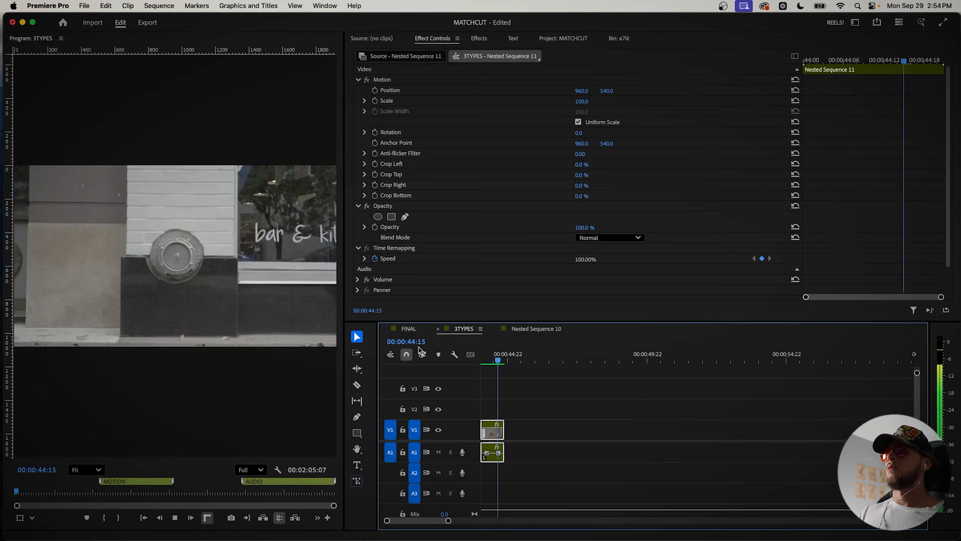
key(space)
Step: Go to the MOTION section and review C0036.MP4 and C0041.MP4, examining where the dark pole crosses the frame
click(515, 388)
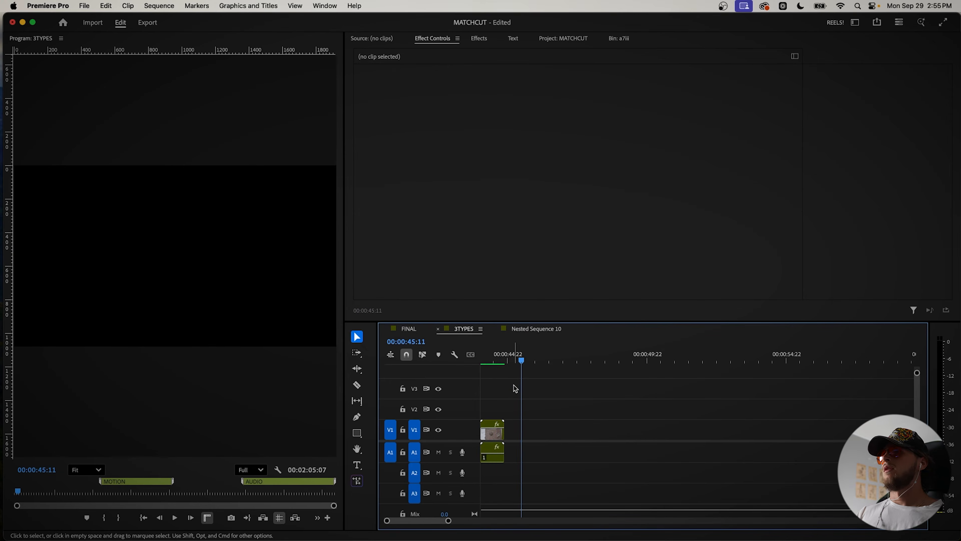
key(minus)
key(minus)
key(minus)
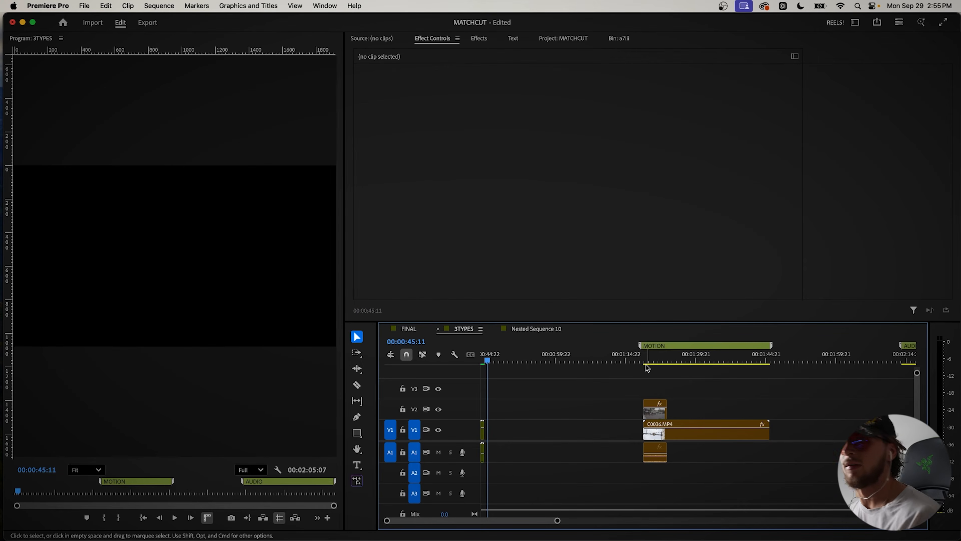
key(equal)
key(equal)
key(equal)
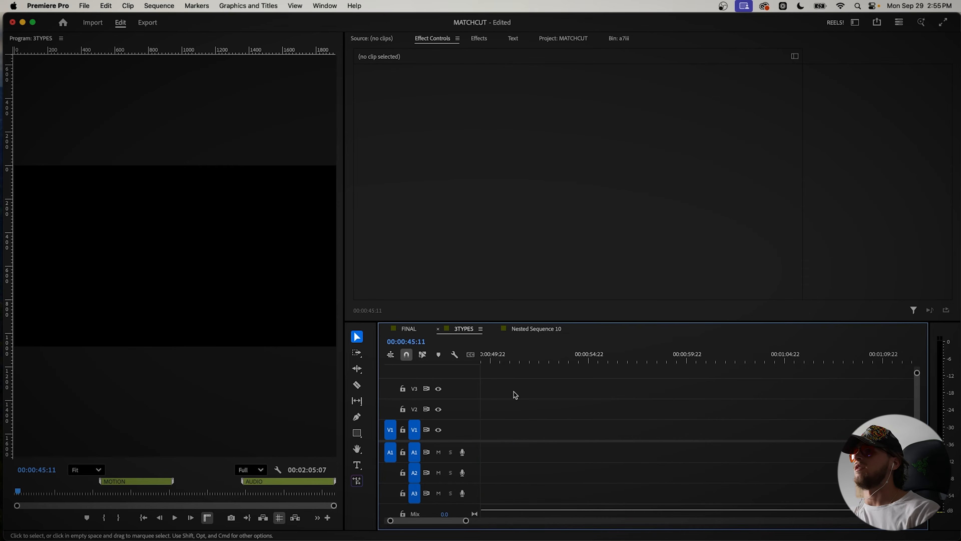
drag(485, 358, 499, 358)
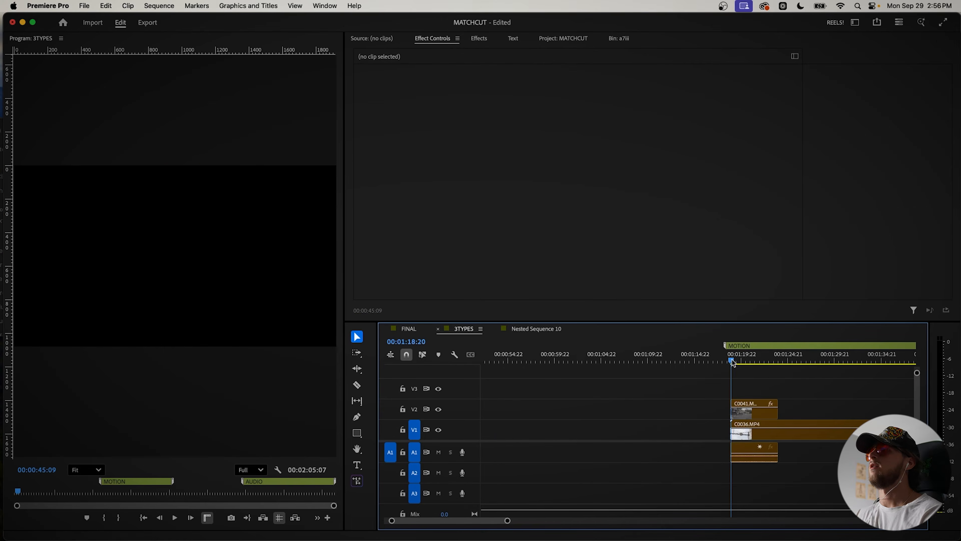
scroll(733, 394, right, 3)
click(699, 422)
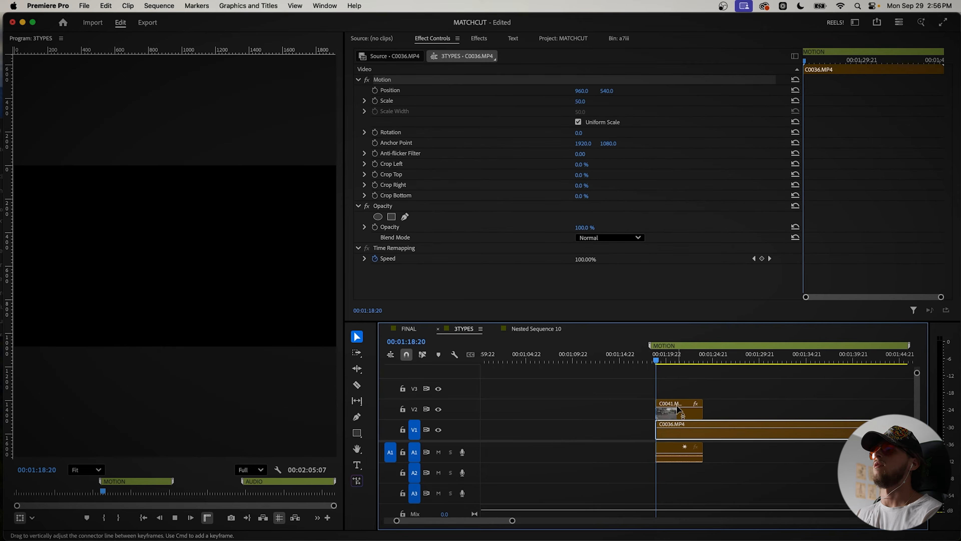
key(space)
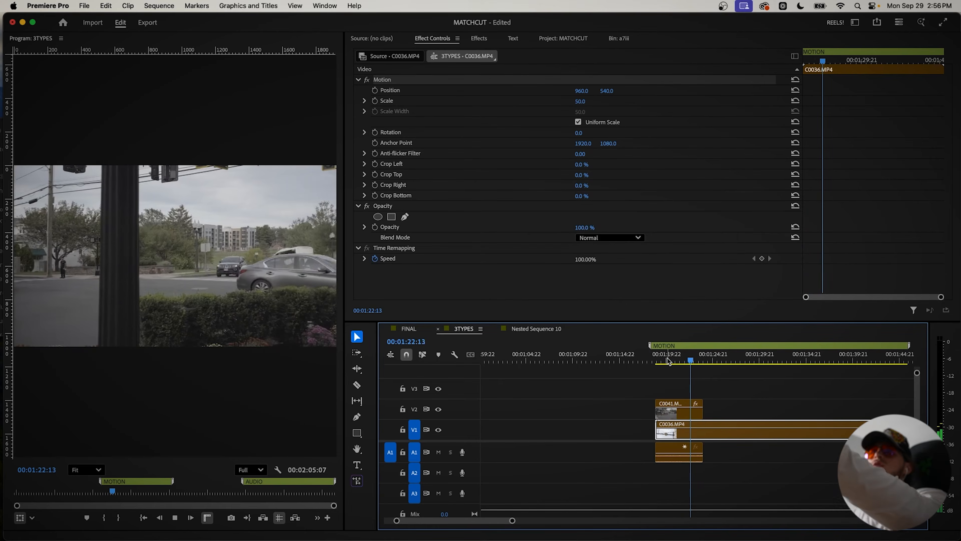
click(714, 361)
drag(714, 363, 673, 376)
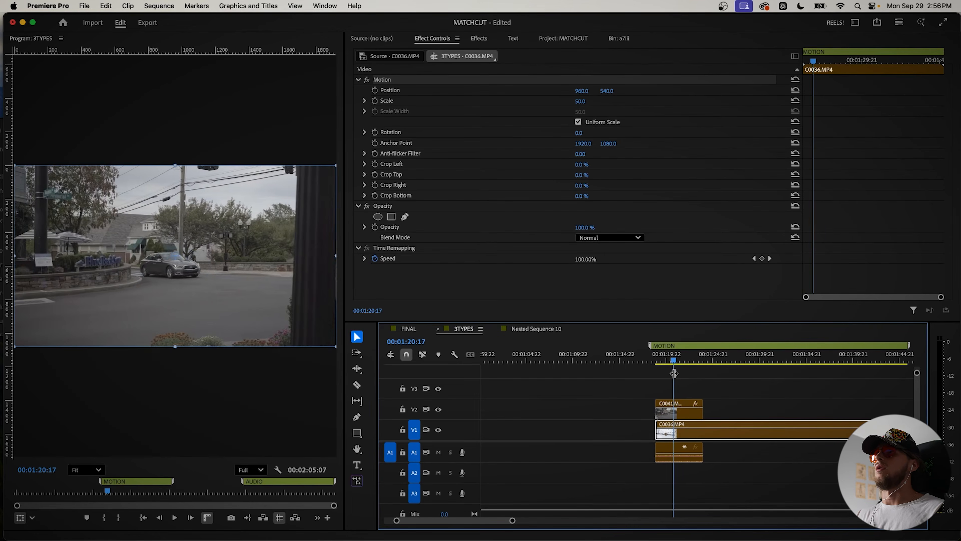
key(space)
Step: Set the speed of C0041.MP4 on V2 to 300% with Optical flow interpolation
click(678, 413)
key(super+r)
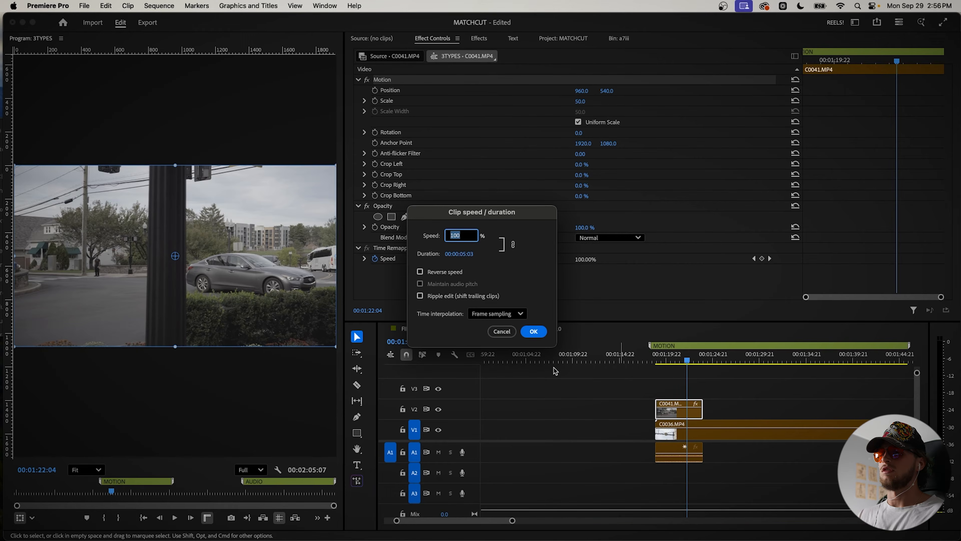
click(498, 313)
click(492, 356)
click(535, 331)
Step: Play back the sped-up C0041.MP4 to examine the pole's movement across the frame
mouse_move(664, 359)
mouse_down()
mouse_move(697, 361)
mouse_move(675, 361)
mouse_up()
scroll(659, 392, up, 5)
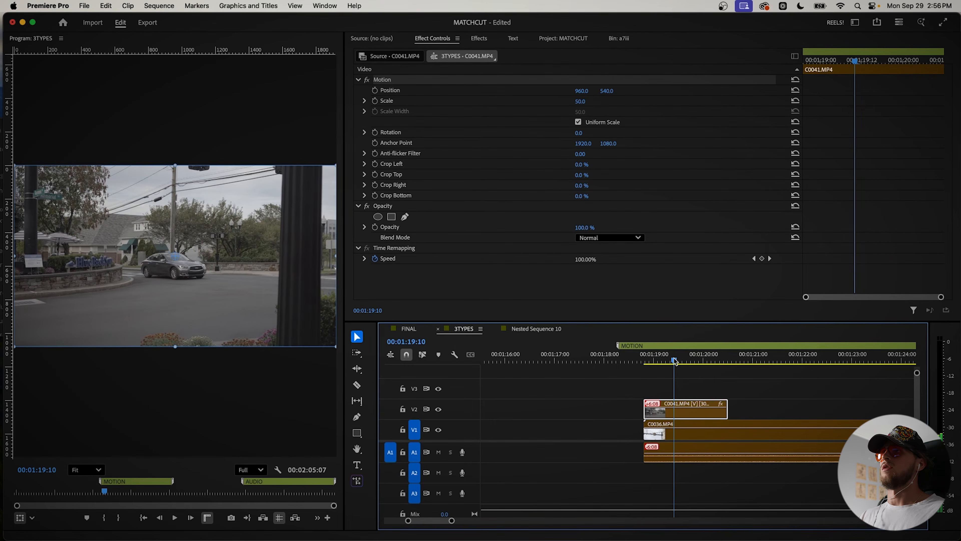
key(space)
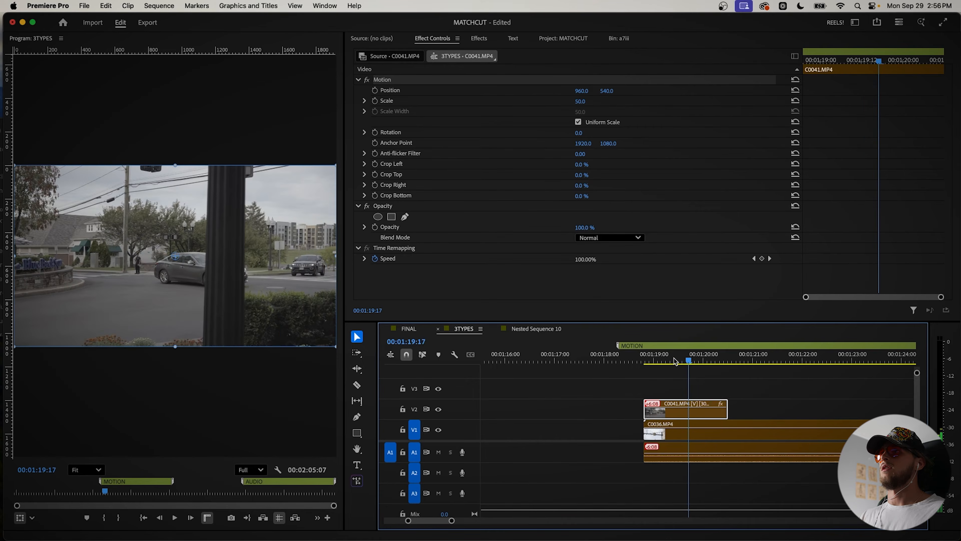
click(698, 392)
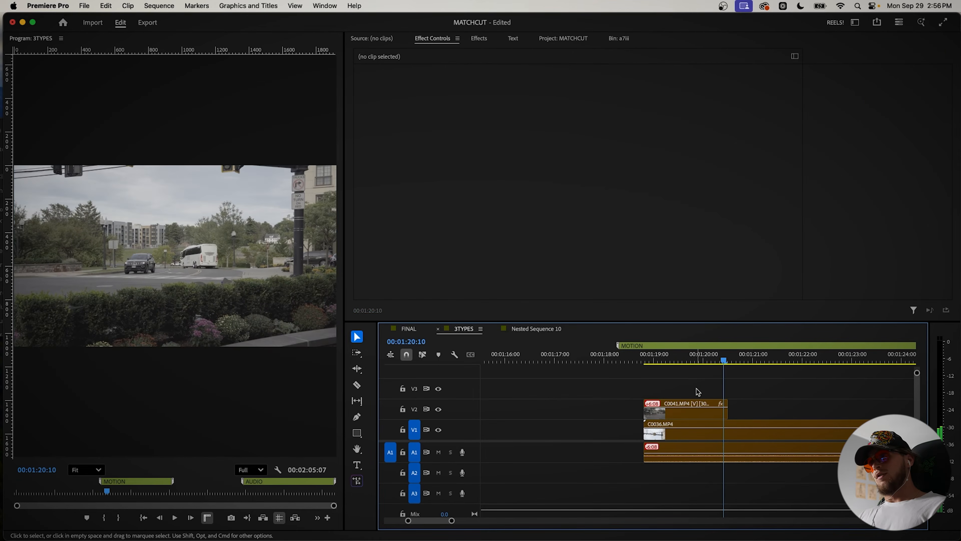
click(683, 361)
key(space)
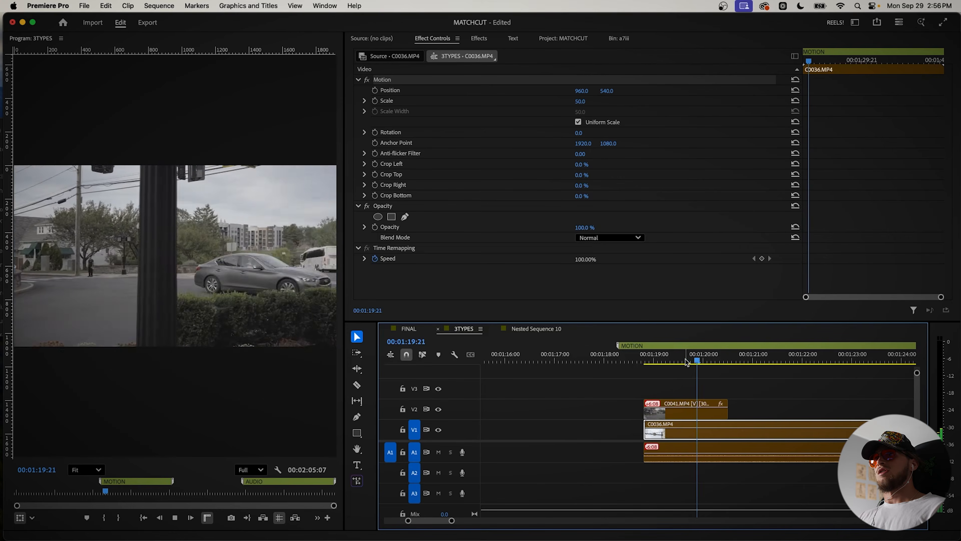
key(space)
Step: At 00:01:19:09, draw a four-cornered pen opacity mask around the whole frame of C0041.MP4 with the program view at 50%
key(equal)
click(647, 362)
drag(648, 363, 674, 365)
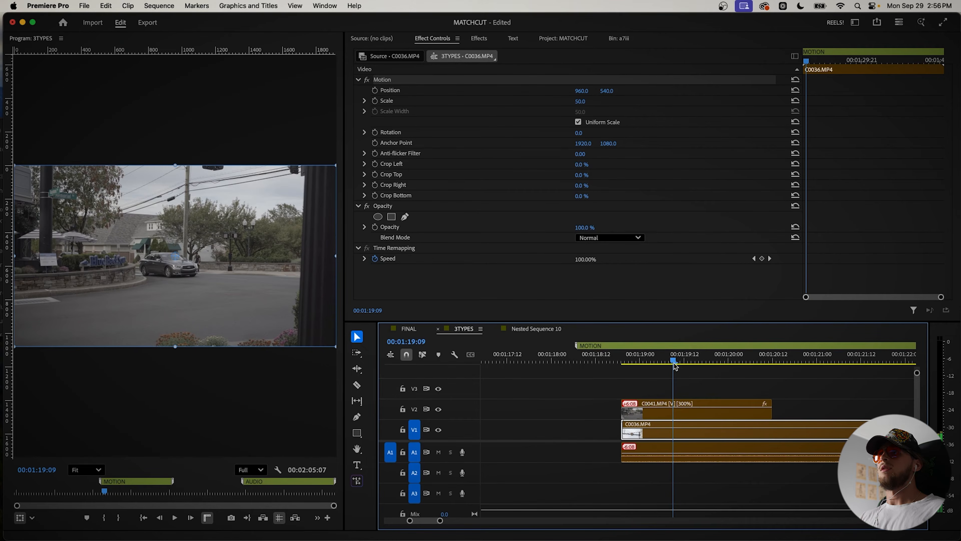
click(691, 396)
click(677, 413)
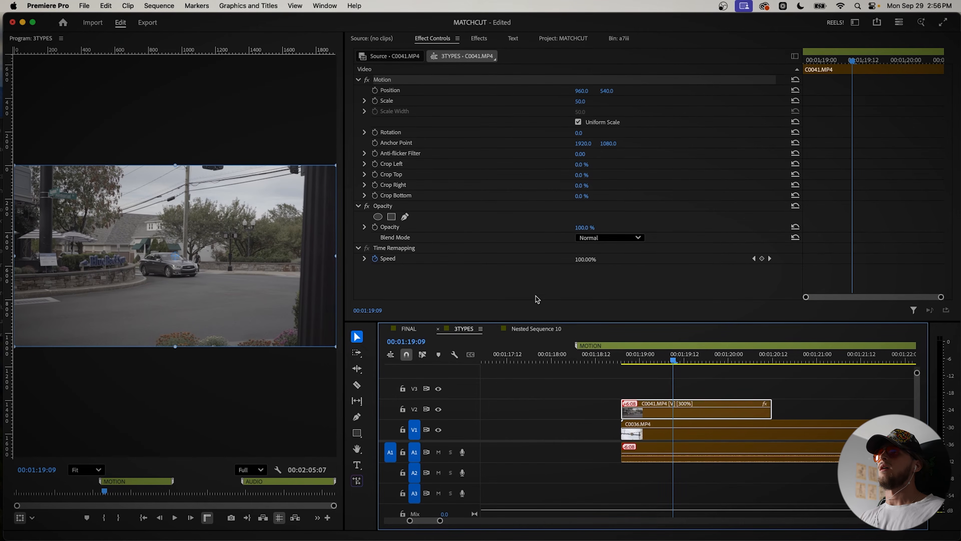
click(405, 217)
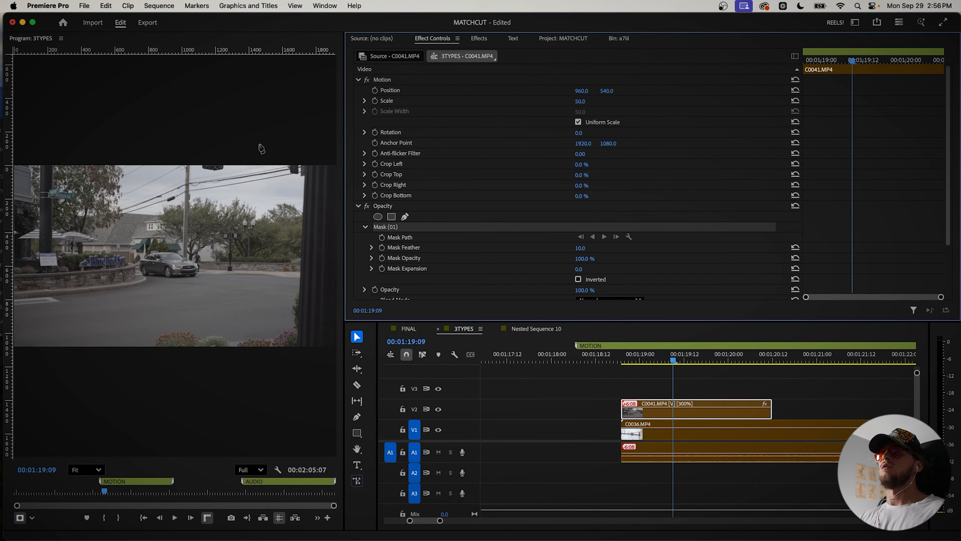
scroll(219, 141, down, 3)
click(85, 469)
click(89, 369)
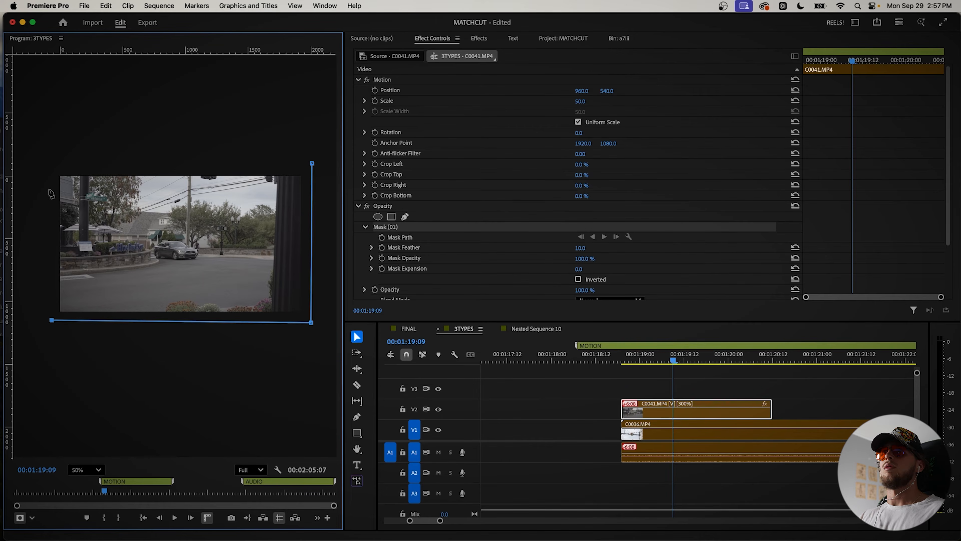
click(313, 164)
drag(42, 166, 317, 321)
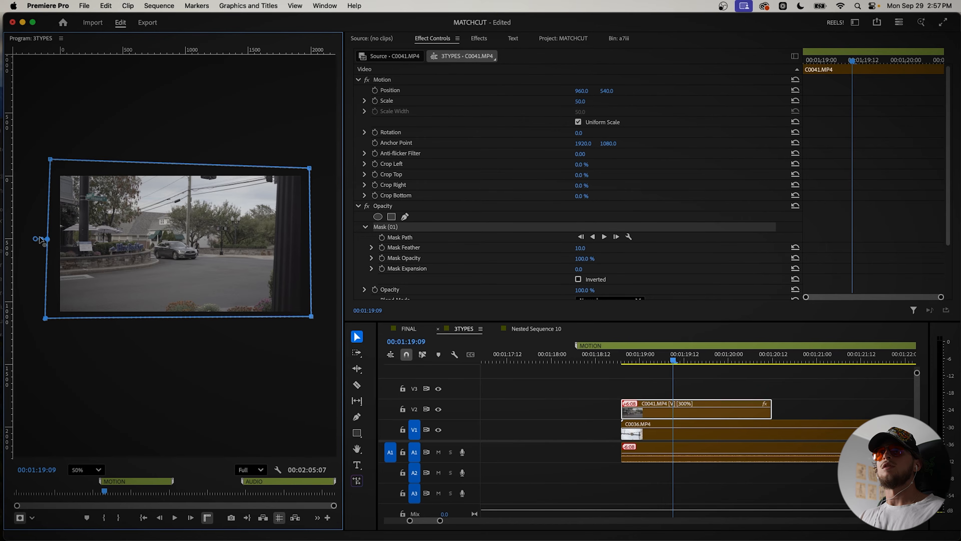
drag(310, 168, 311, 166)
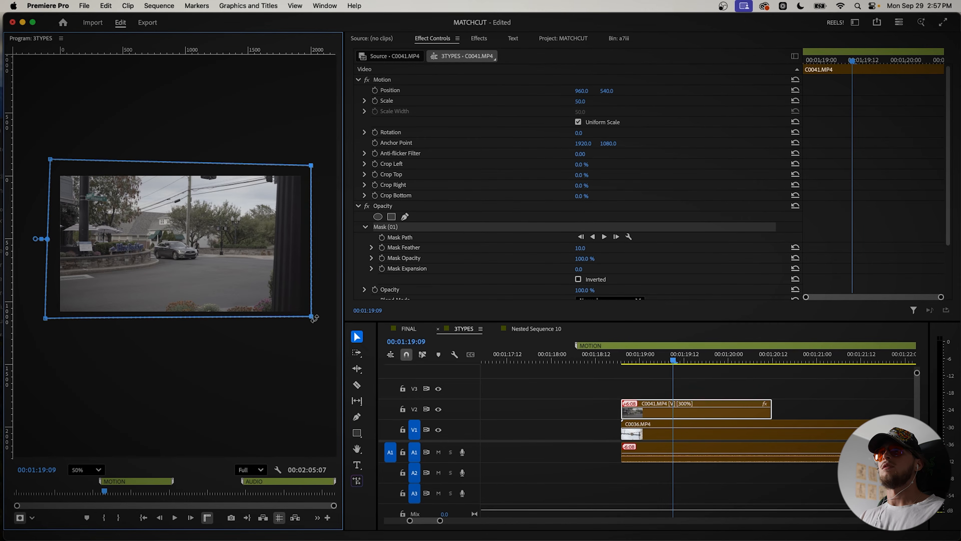
drag(312, 318, 313, 319)
Step: Enable Mask Path keyframing at 00:01:19:09 and pull the mask's right-hand corners inward onto the pole one frame further on
click(382, 237)
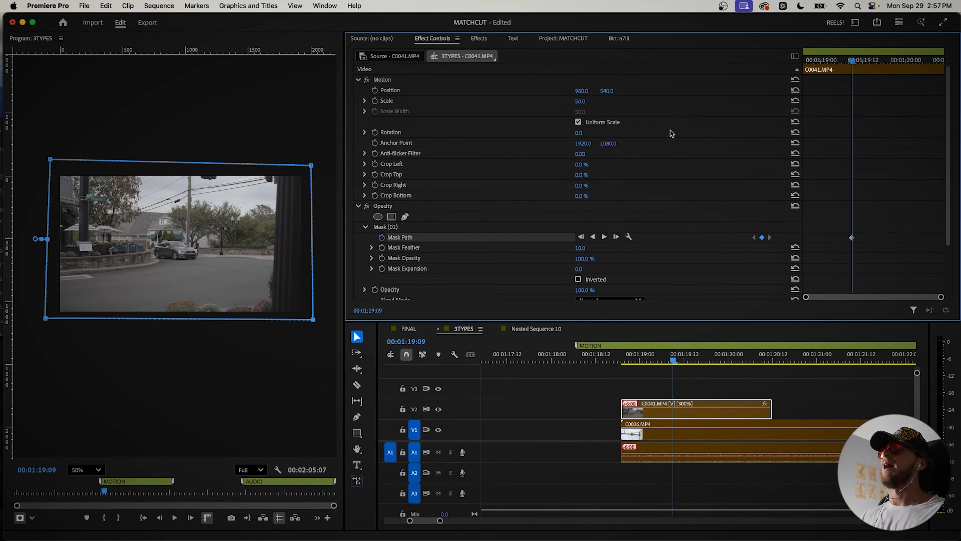
key(Right)
drag(311, 163, 302, 163)
drag(313, 319, 297, 322)
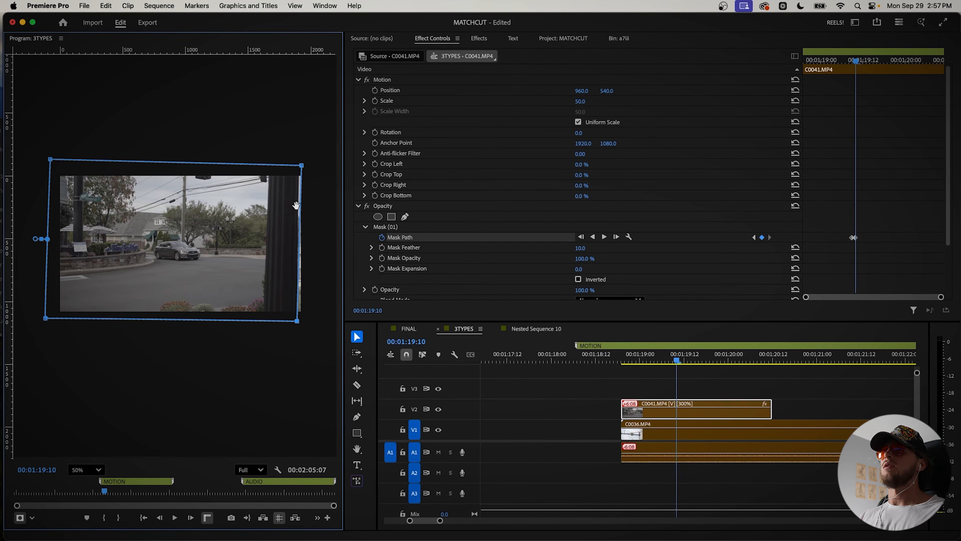
drag(297, 162, 295, 161)
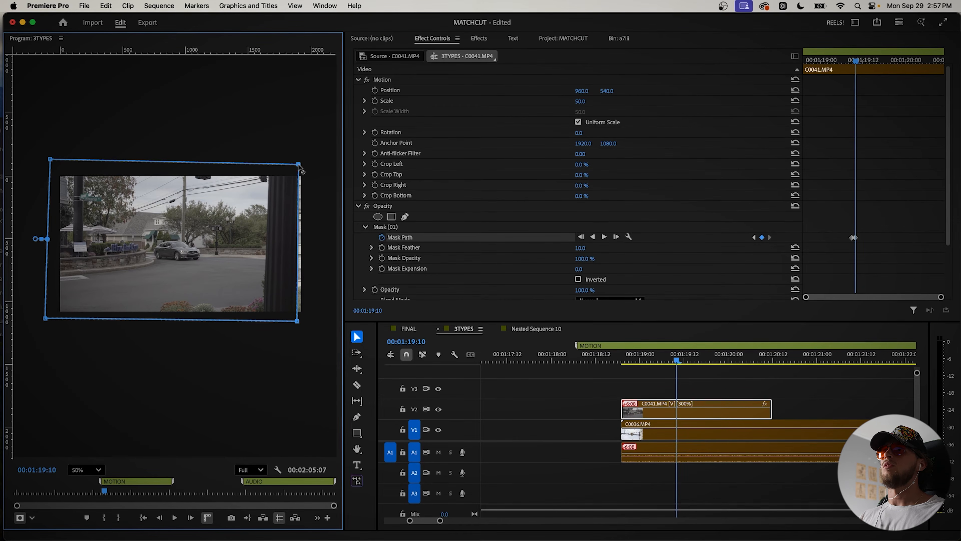
Step: Shift the mask left frame by frame to follow the pole through 00:01:20:08, revealing C0036.MP4 behind it, and play back the wipe
click(678, 362)
drag(269, 244, 260, 244)
click(682, 362)
drag(258, 252, 250, 256)
key(Right)
key(Right)
drag(243, 260, 220, 273)
key(Right)
click(698, 361)
click(702, 362)
drag(162, 256, 150, 259)
click(706, 361)
click(708, 361)
click(709, 362)
click(721, 362)
click(725, 361)
drag(162, 258, 59, 256)
click(732, 361)
click(736, 362)
click(740, 362)
click(743, 362)
click(747, 362)
click(751, 362)
key(Right)
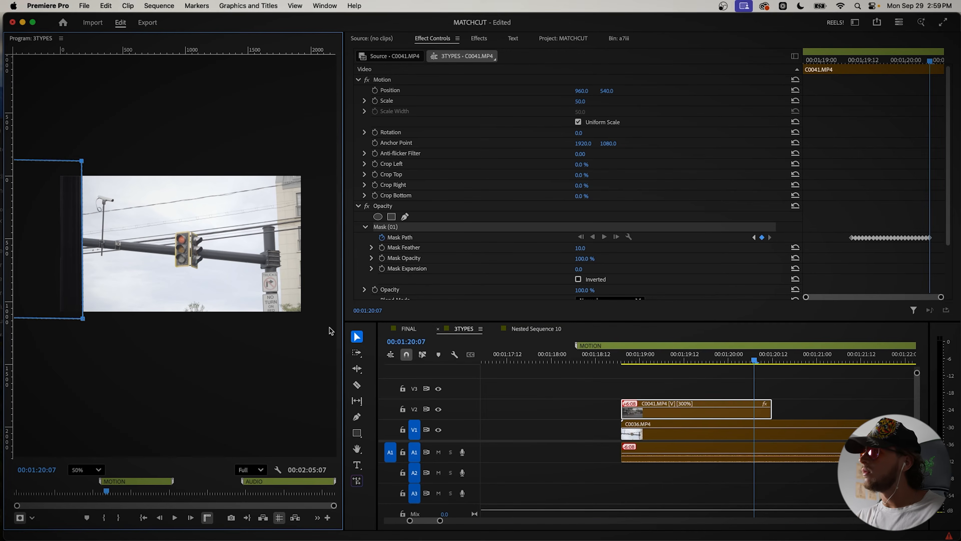
click(757, 362)
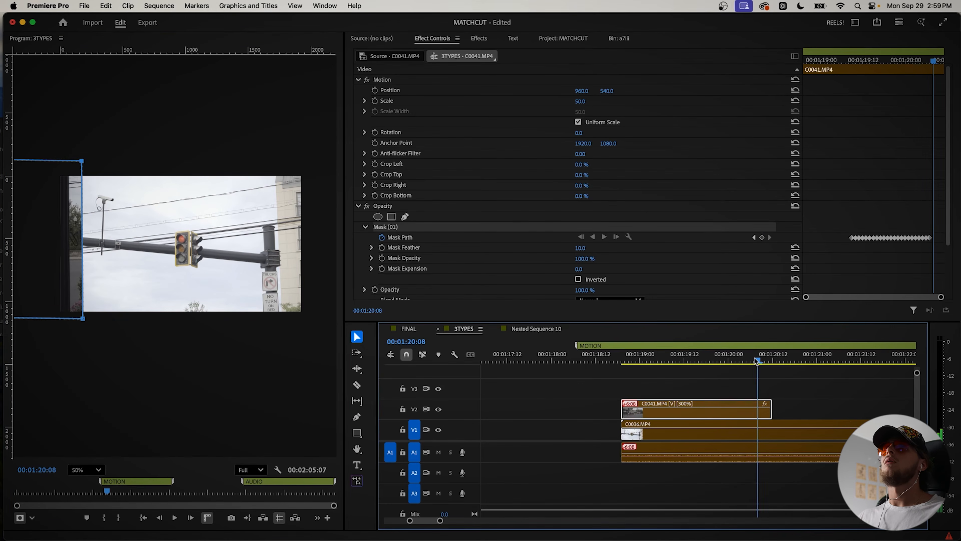
drag(57, 244, 47, 243)
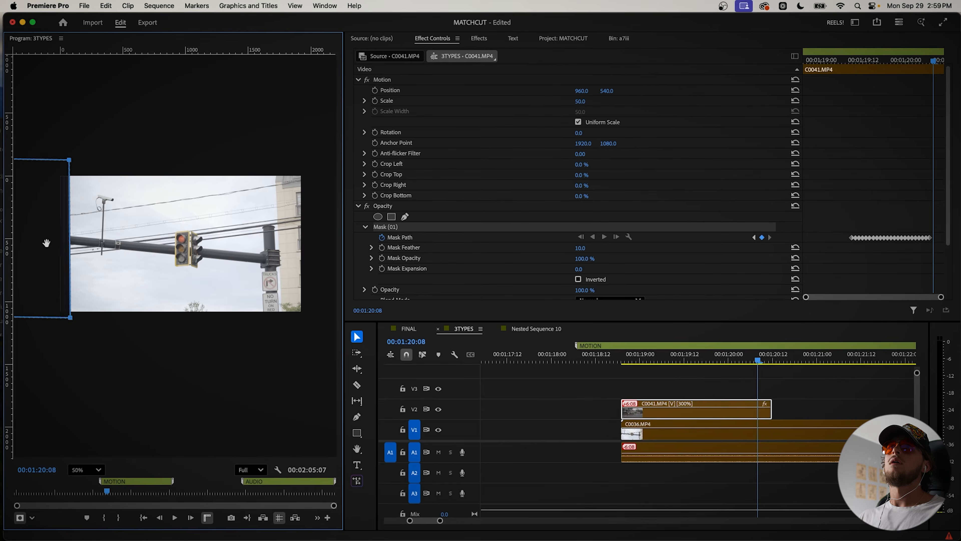
click(663, 361)
key(space)
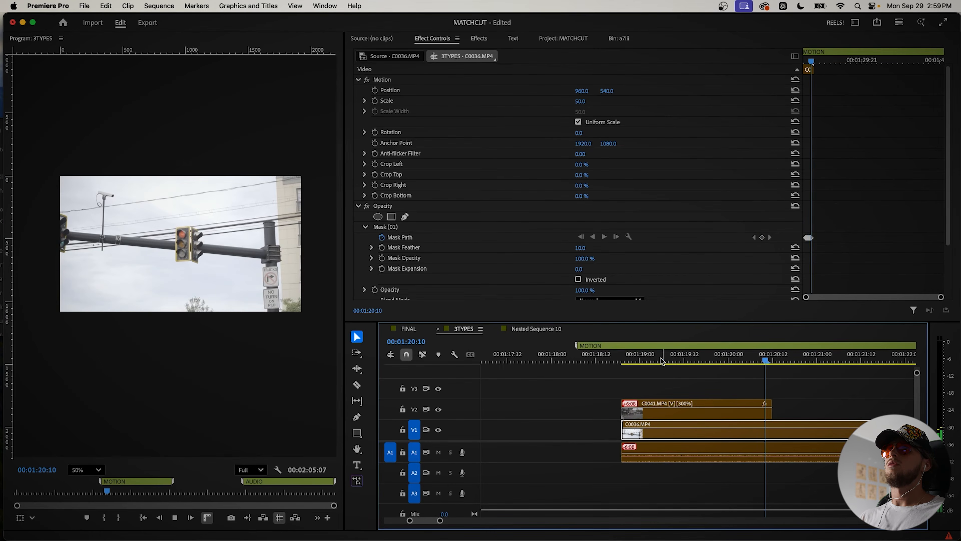
key(space)
Step: Set the C0041.MP4 mask's feather to 46 and expansion to 98, and play back the transition from its start
click(746, 413)
drag(577, 260, 573, 260)
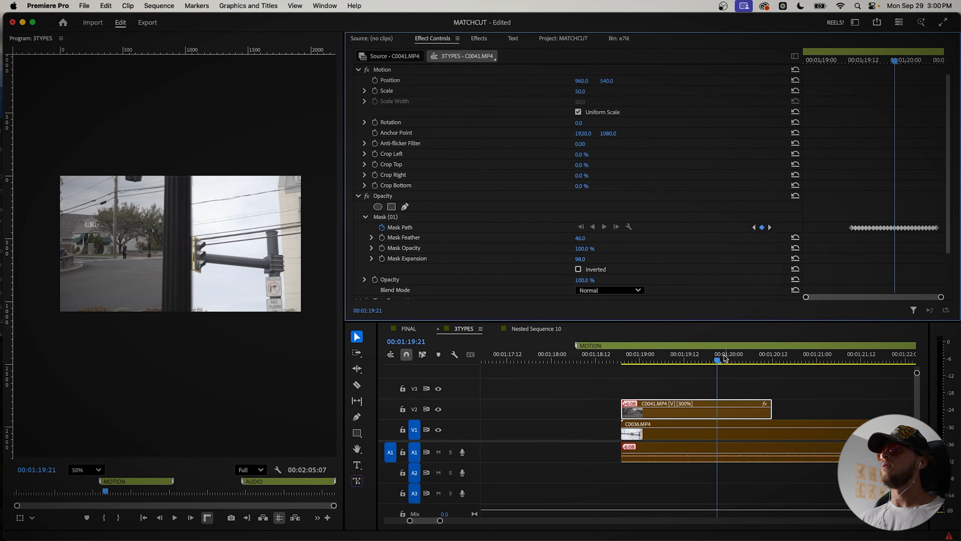
drag(712, 347, 606, 355)
key(space)
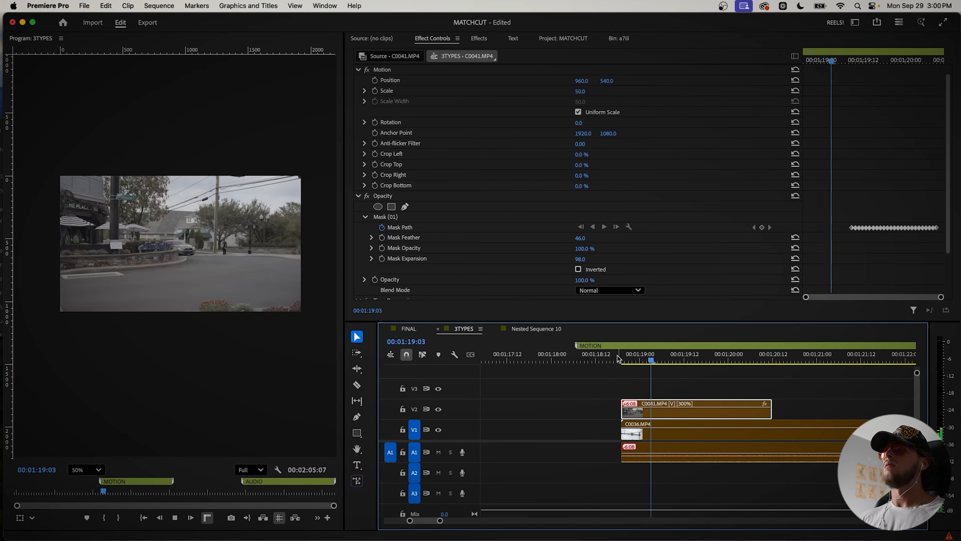
Step: Play back the masked pole transition from C0041.MP4 to C0036.MP4 and clear the clip selection
click(620, 358)
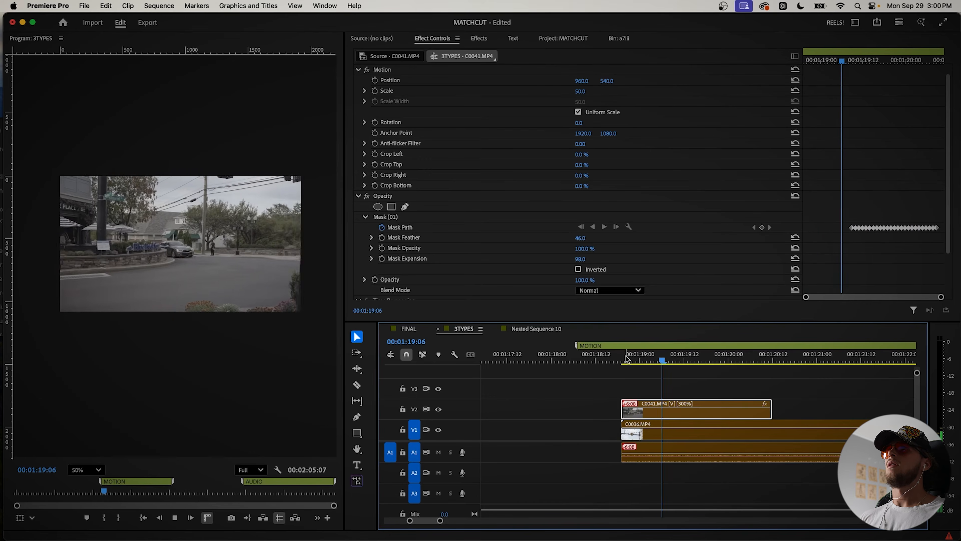
scroll(667, 382, down, 5)
key(space)
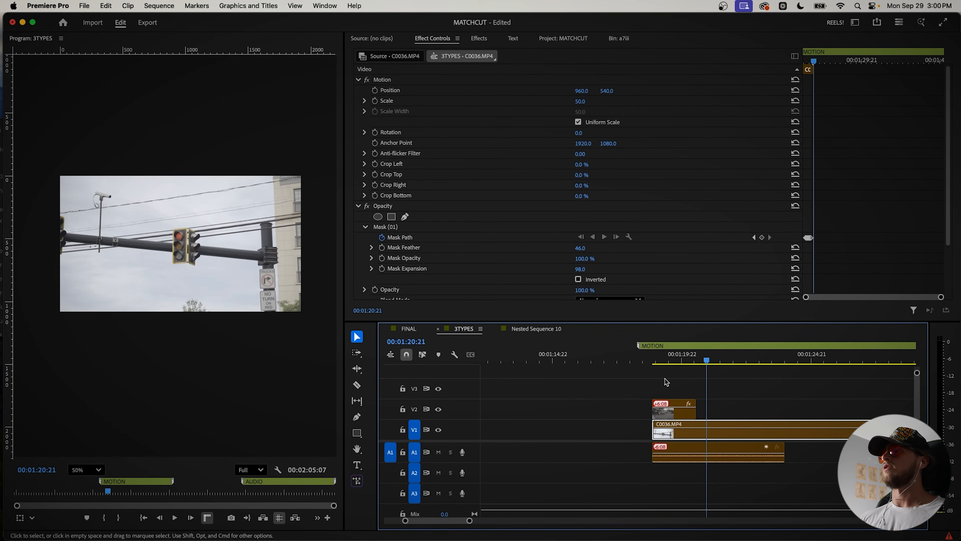
click(667, 382)
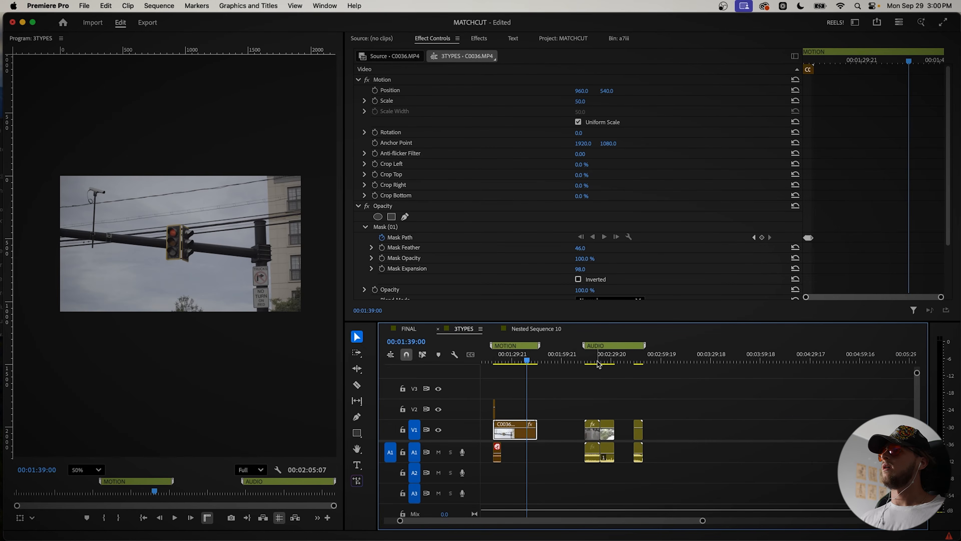
Step: Go to the AUDIO section of the sequence and play across the cut from C0044.MP4 to IMG_6706.MOV
click(597, 362)
key(space)
scroll(596, 388, up, 3)
key(space)
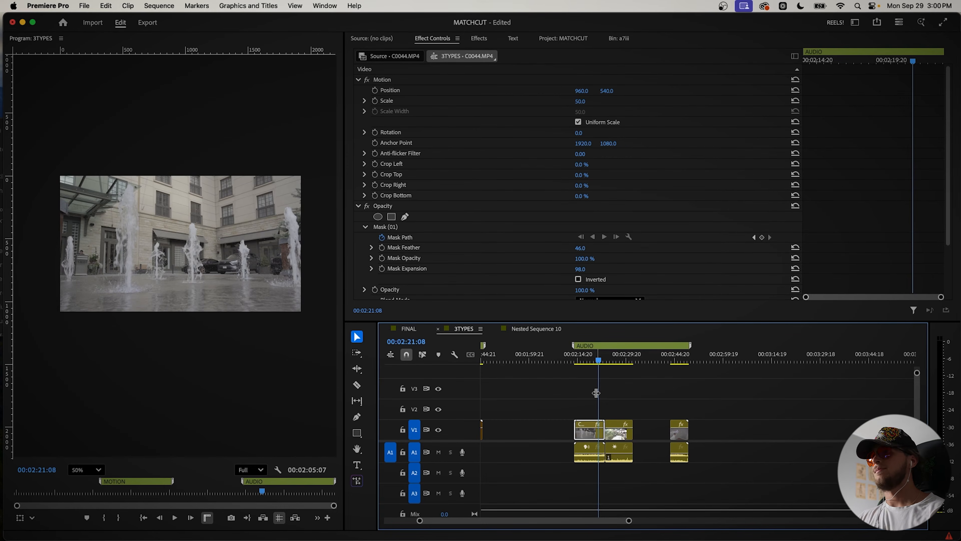
key(space)
key(space)
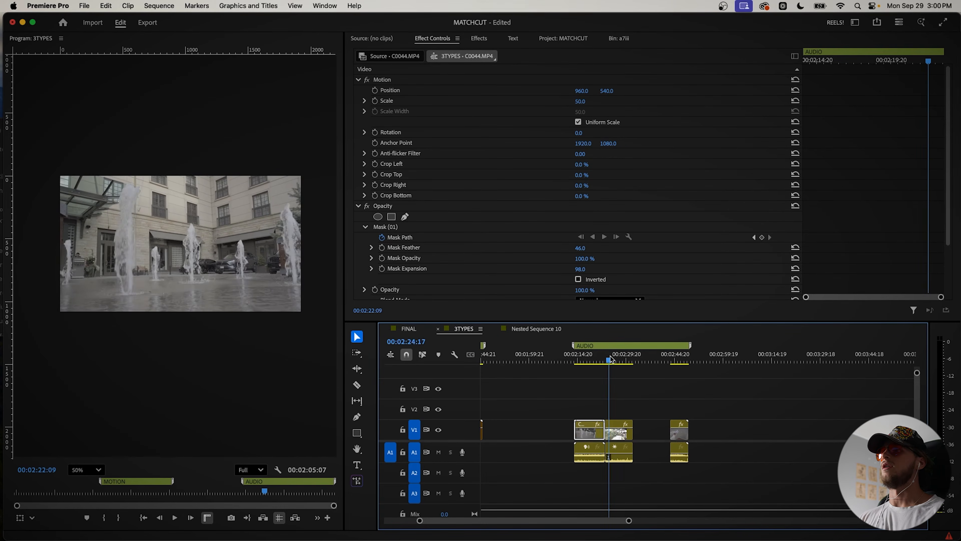
drag(610, 358, 612, 358)
key(space)
click(591, 356)
key(space)
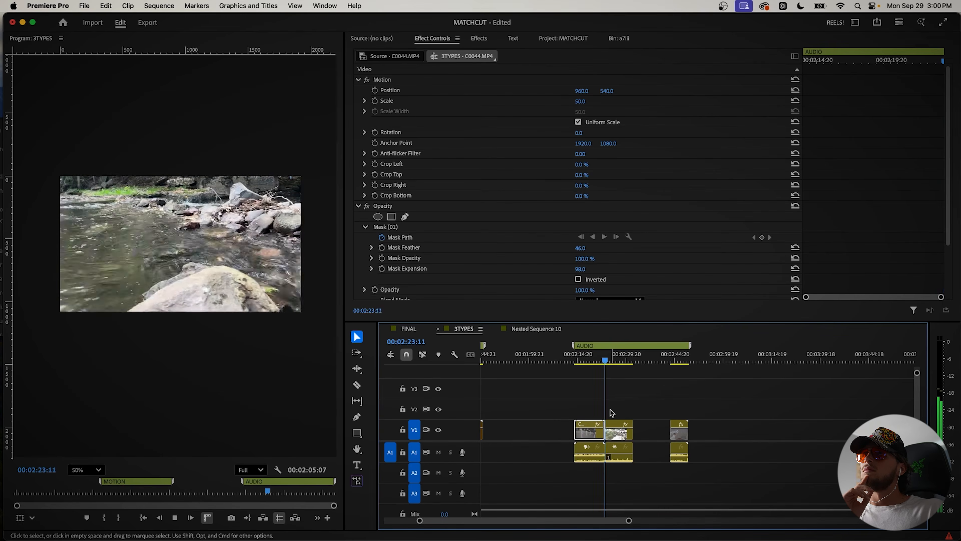
key(space)
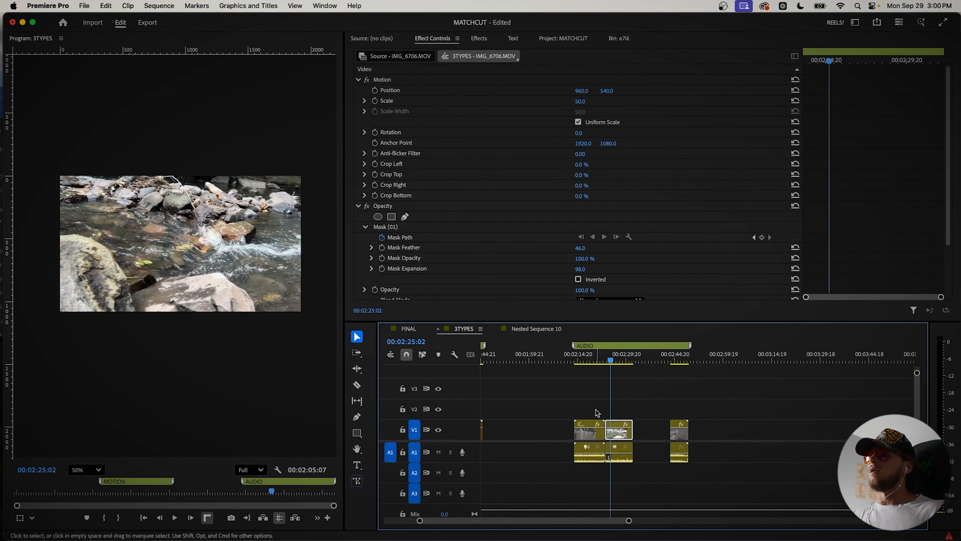
scroll(596, 403, up, 5)
drag(581, 358, 599, 365)
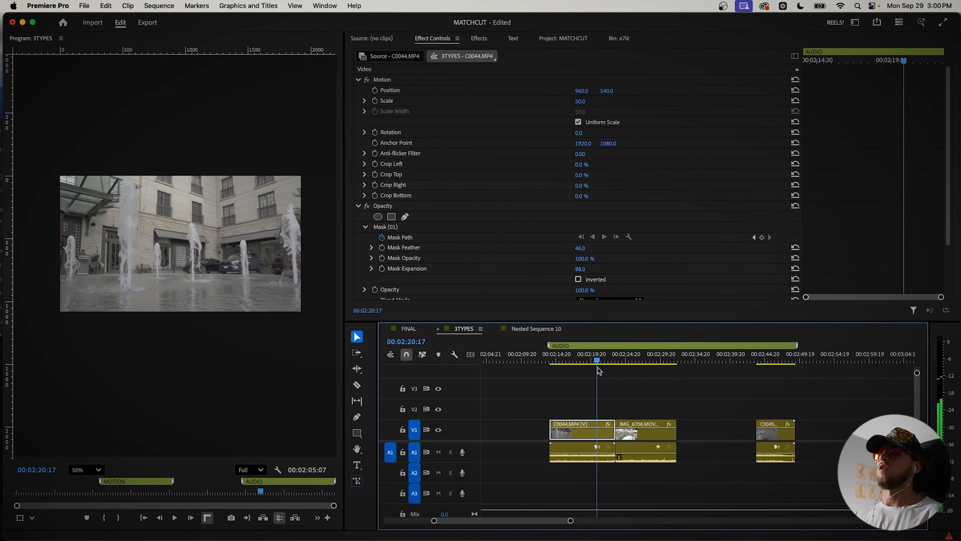
key(w)
click(574, 360)
drag(573, 360, 598, 361)
key(super+z)
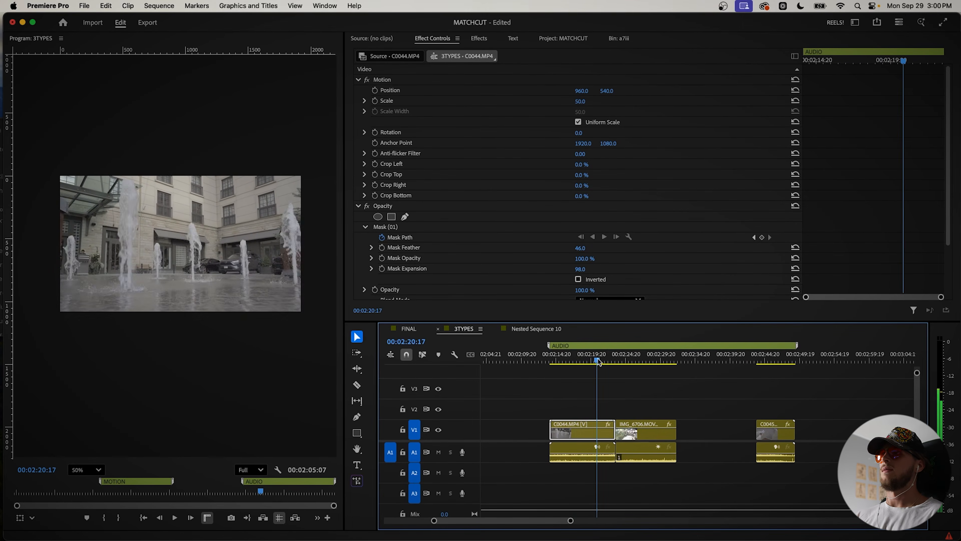
Step: Ripple trim the end of C0044.MP4 to 00:02:20:19 and extend its audio on A2 past the cut
key(w)
drag(580, 464, 610, 470)
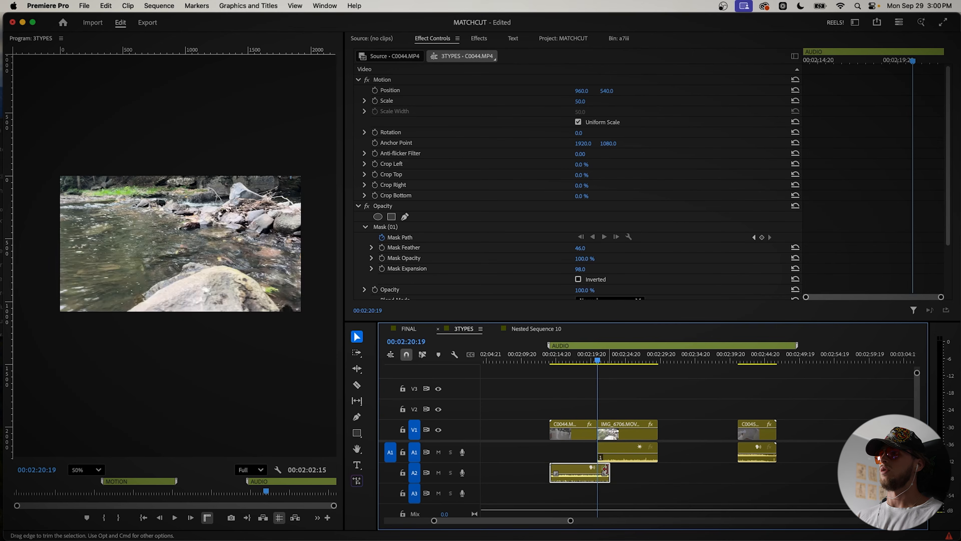
key(space)
key(space)
scroll(603, 420, up, 5)
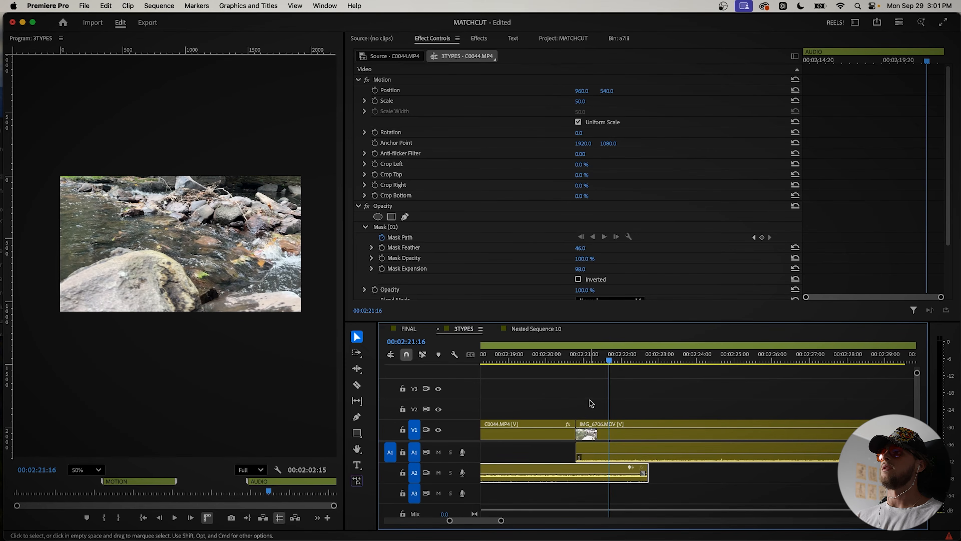
Step: Extend the start of the IMG_6706.MOV audio on A1 ahead of the cut, overlapping the C0044.MP4 audio
drag(579, 434, 612, 443)
click(624, 431)
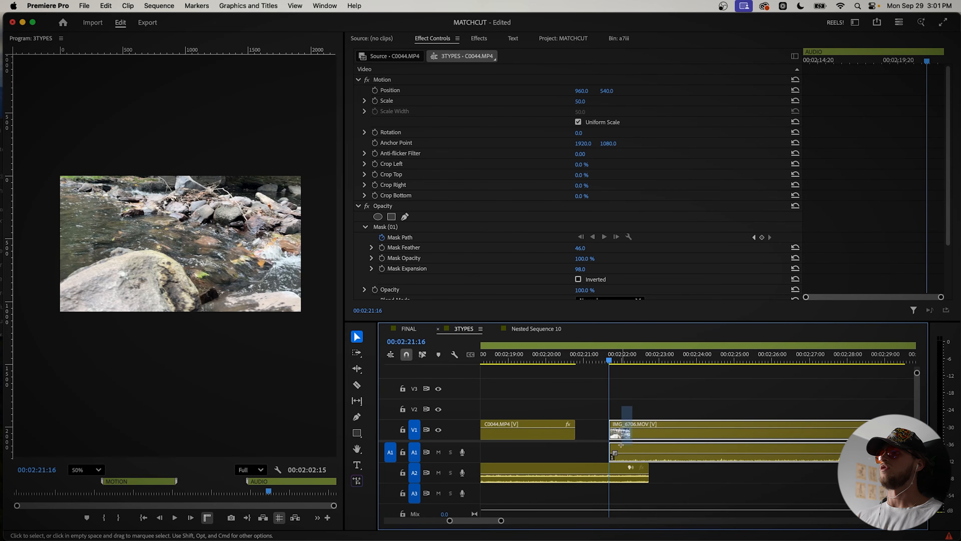
scroll(589, 434, down, 3)
drag(623, 432, 553, 448)
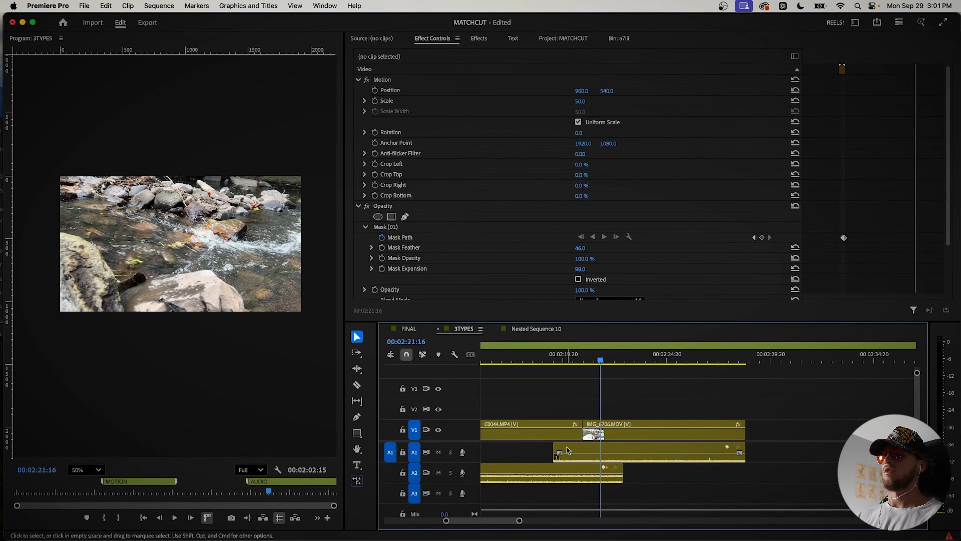
Step: Keyframe the clip volumes across the overlap so the IMG_6706.MOV audio fades in and the C0044.MP4 audio fades out
super+click(589, 453)
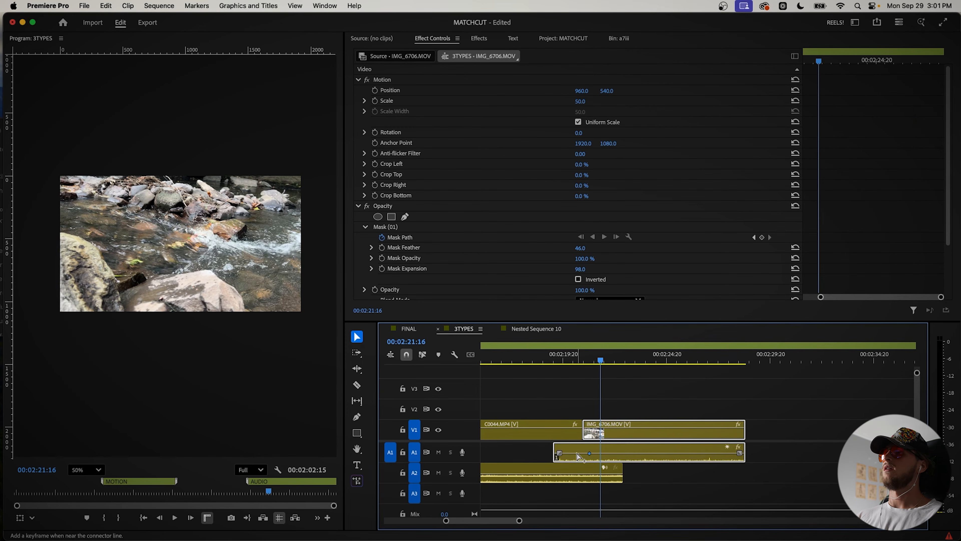
drag(559, 454, 610, 478)
click(557, 477)
key(minus)
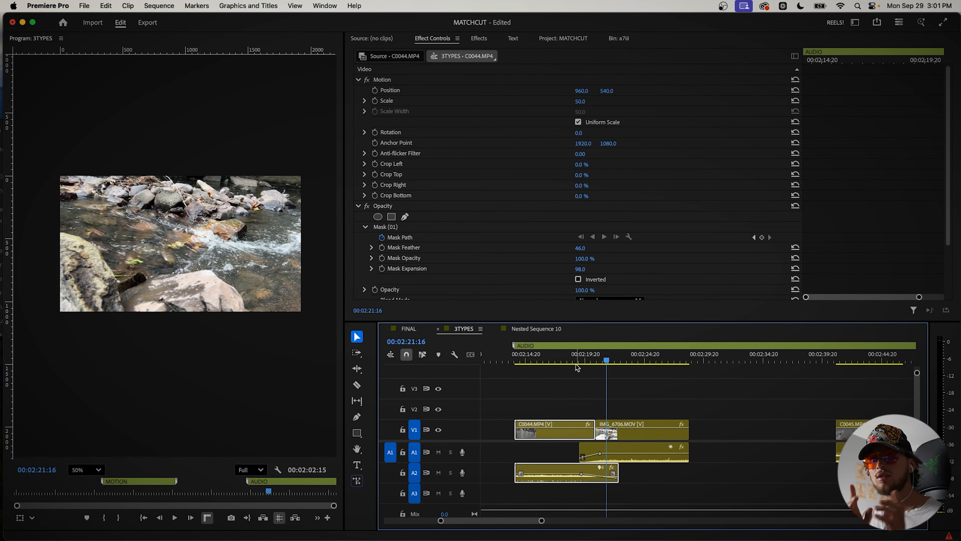
Step: Preview C0045.MP4, move its audio onto A3 beneath the cut, and delete its leftover video
click(860, 359)
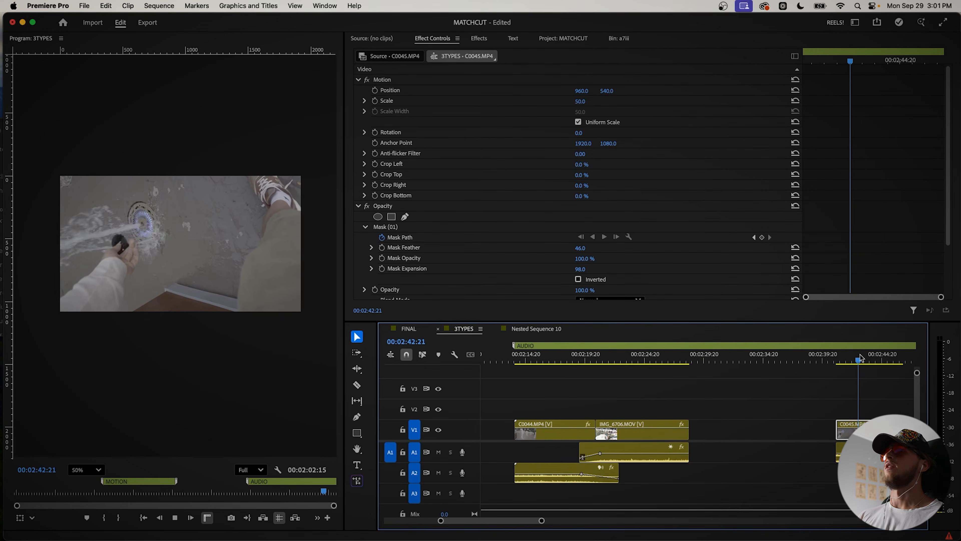
key(space)
scroll(836, 411, right, 3)
key(space)
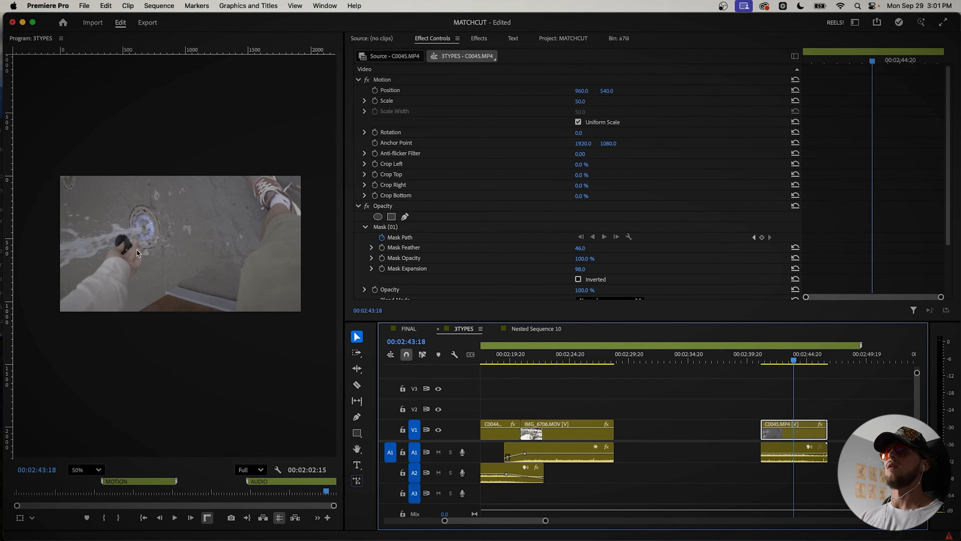
drag(791, 457, 521, 499)
click(780, 435)
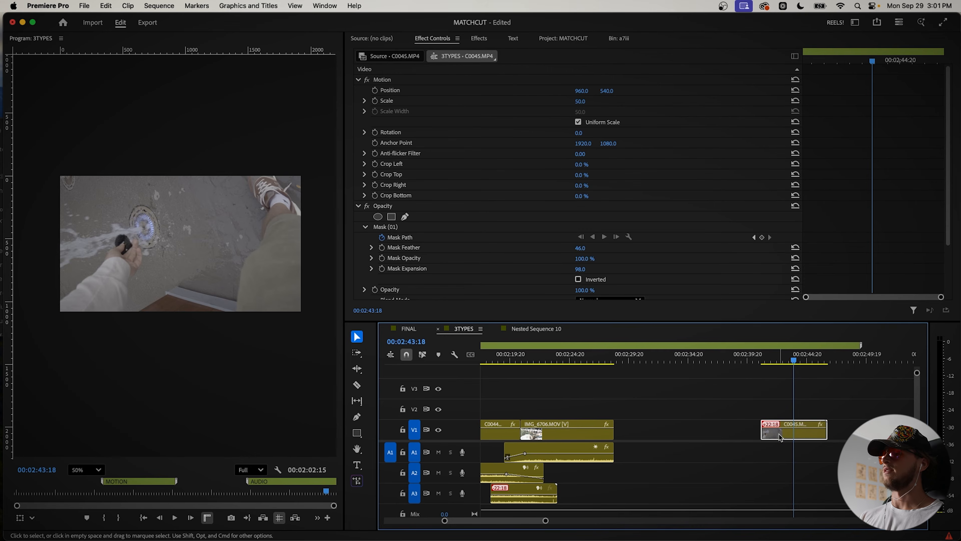
key(Delete)
scroll(780, 437, left, 2)
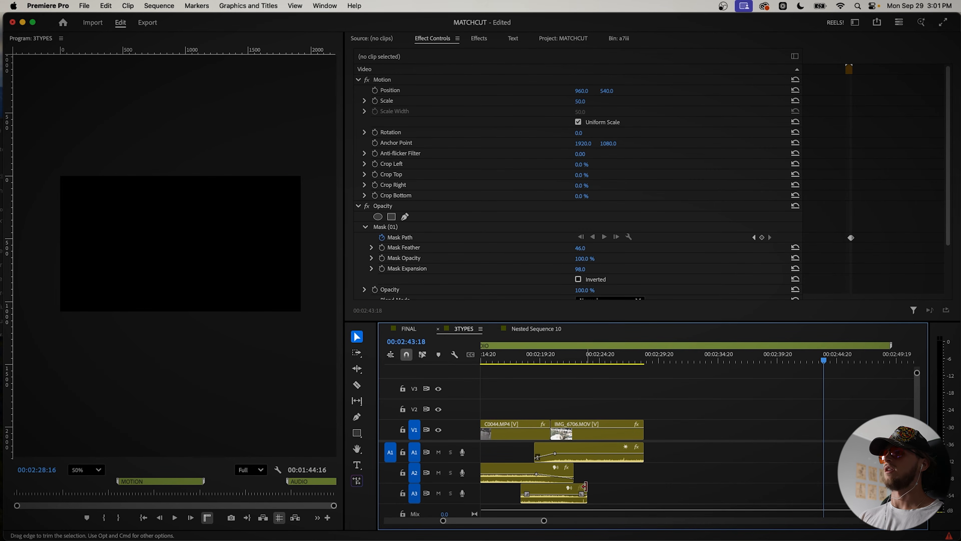
Step: Trim the C0045.MP4 audio around the cut with volume keyframes fading it in and out, and play back the layered transition
drag(580, 494, 552, 497)
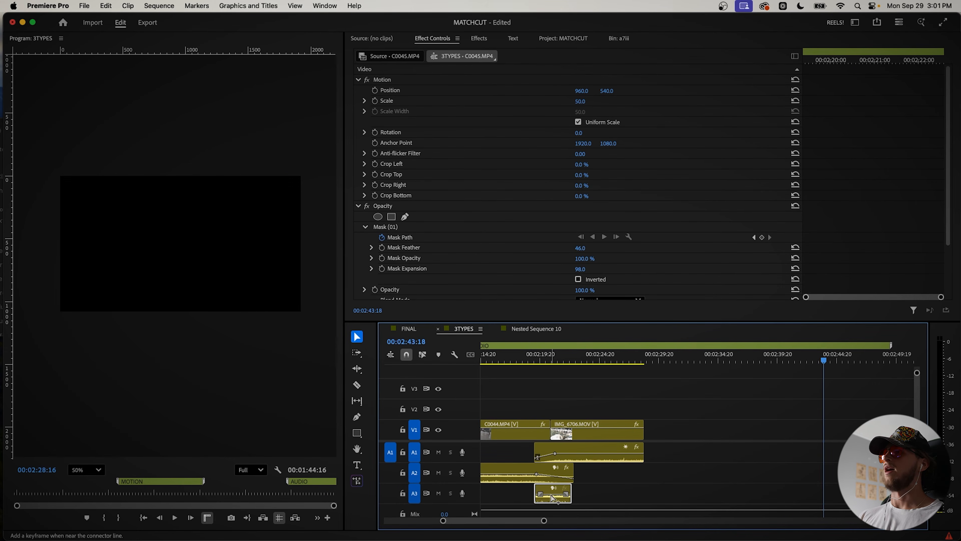
super+click(560, 494)
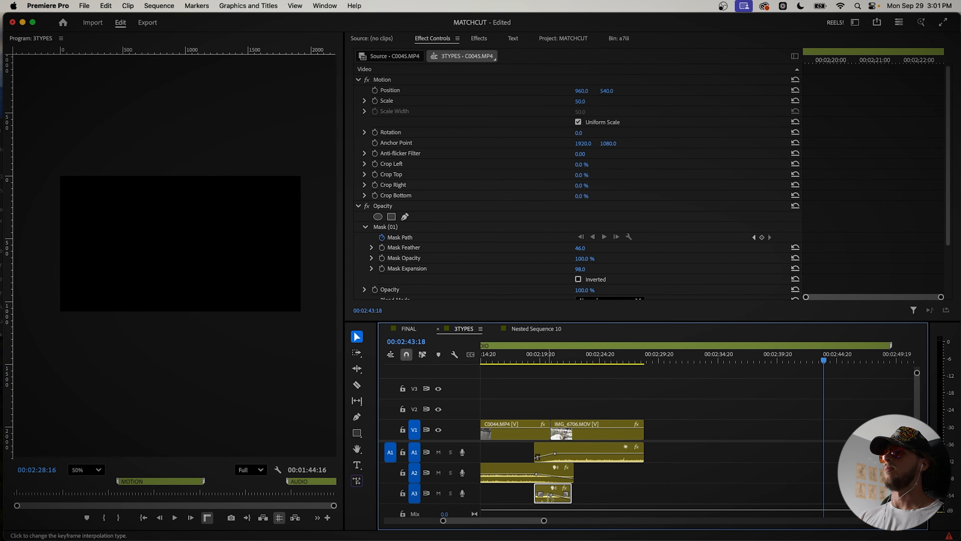
click(520, 363)
key(space)
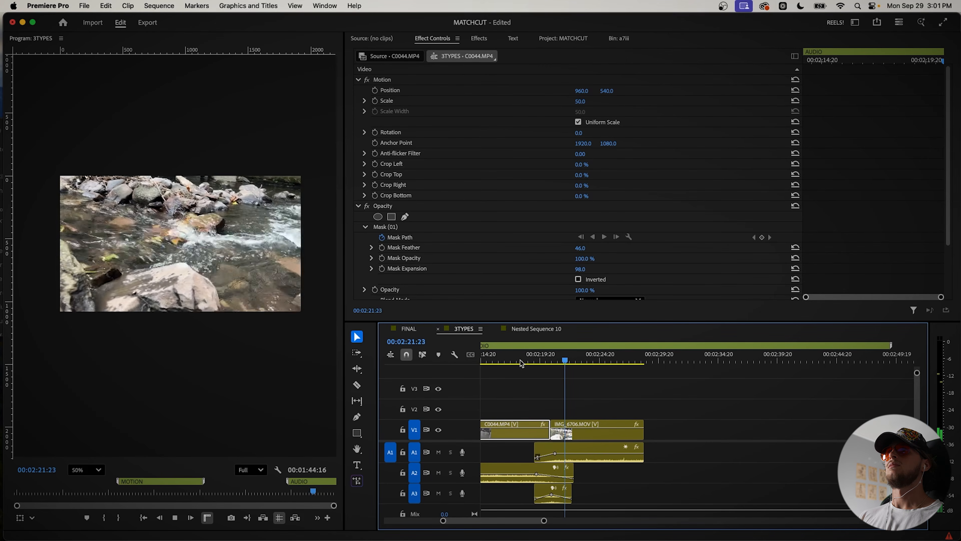
click(567, 395)
scroll(554, 395, down, 3)
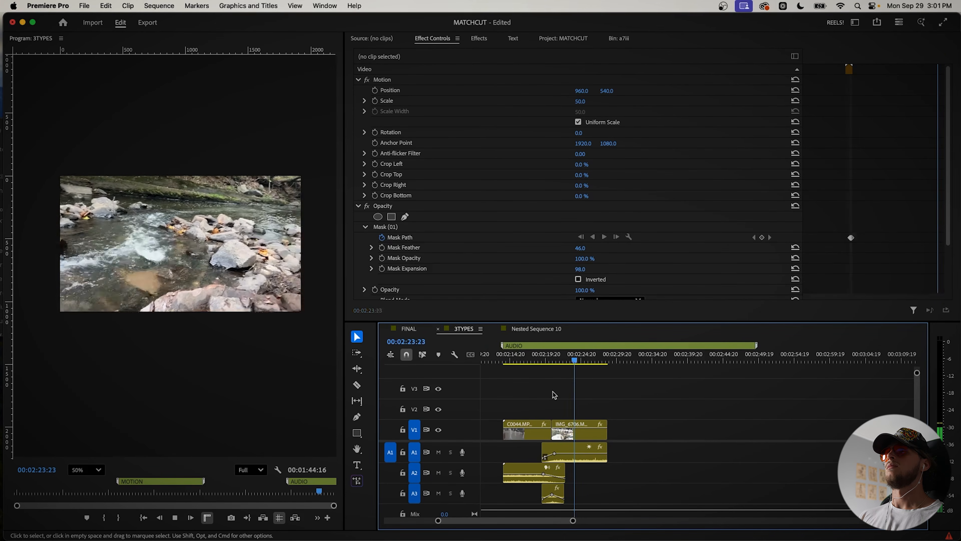
key(space)
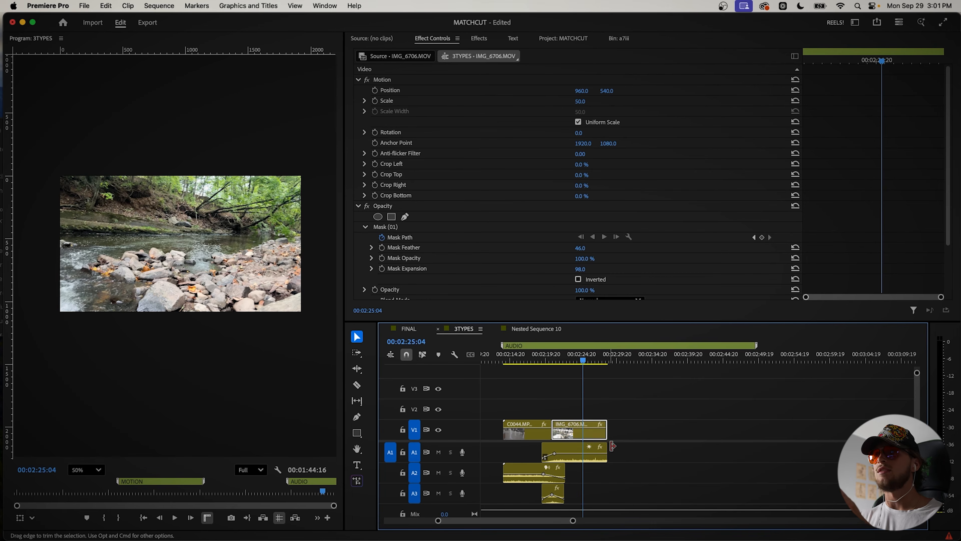
click(549, 360)
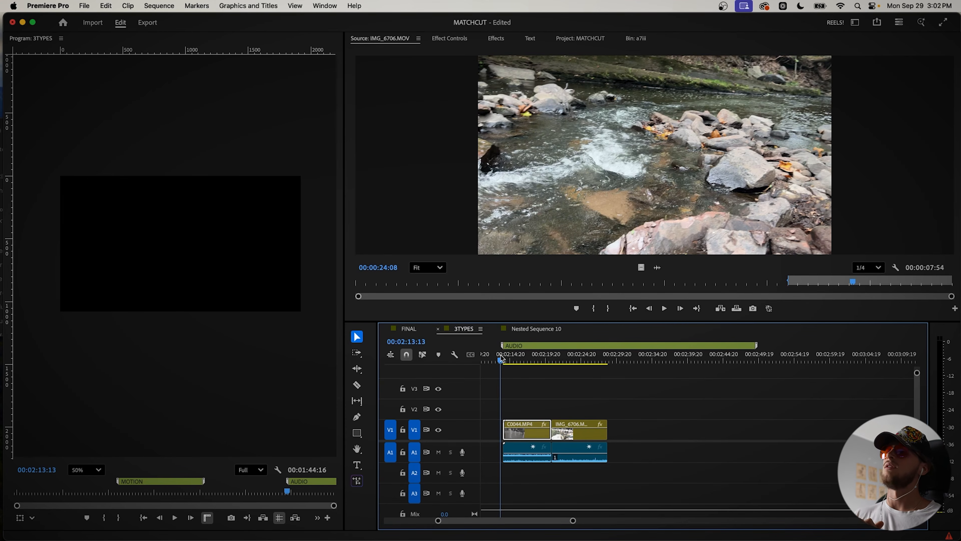
Step: Add an audio transition between the C0044.MP4 and IMG_6706.MOV audio, lengthen it across the cut, and play it back
drag(626, 451, 503, 464)
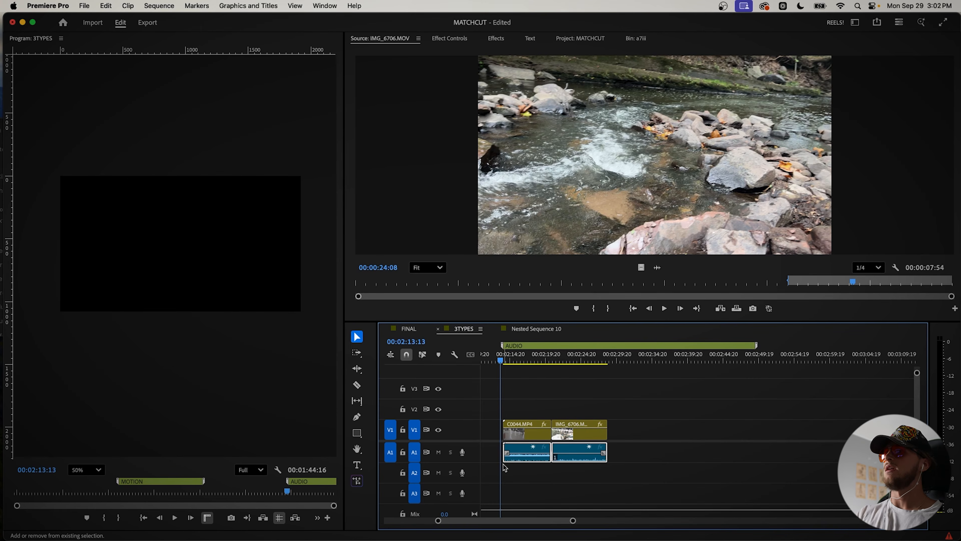
scroll(548, 419, up, 3)
drag(557, 454, 525, 454)
scroll(525, 457, down, 5)
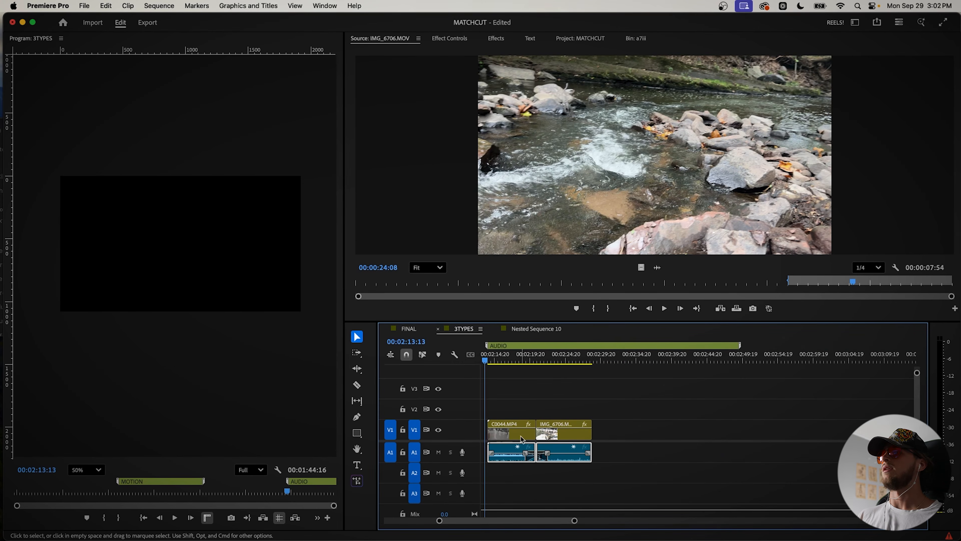
click(499, 357)
key(space)
scroll(692, 420, left, 4)
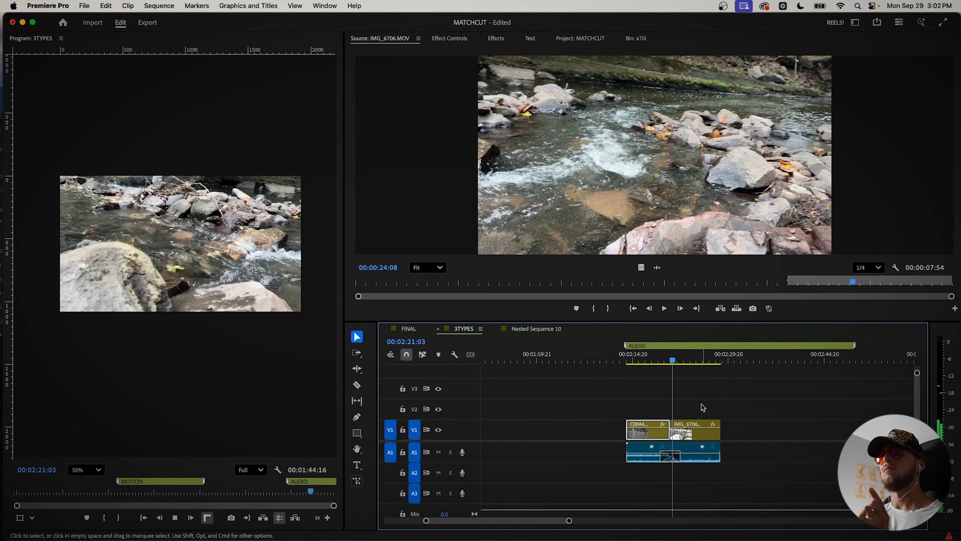
key(space)
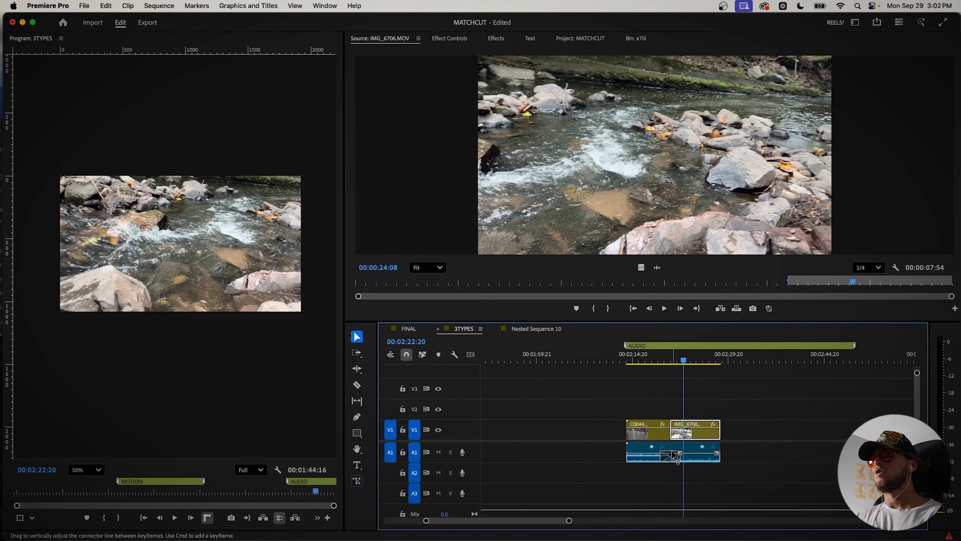
Step: Delete the audio transition at the cut and play from C0044.MP4 into IMG_6706.MOV without it
click(671, 458)
key(Delete)
click(662, 362)
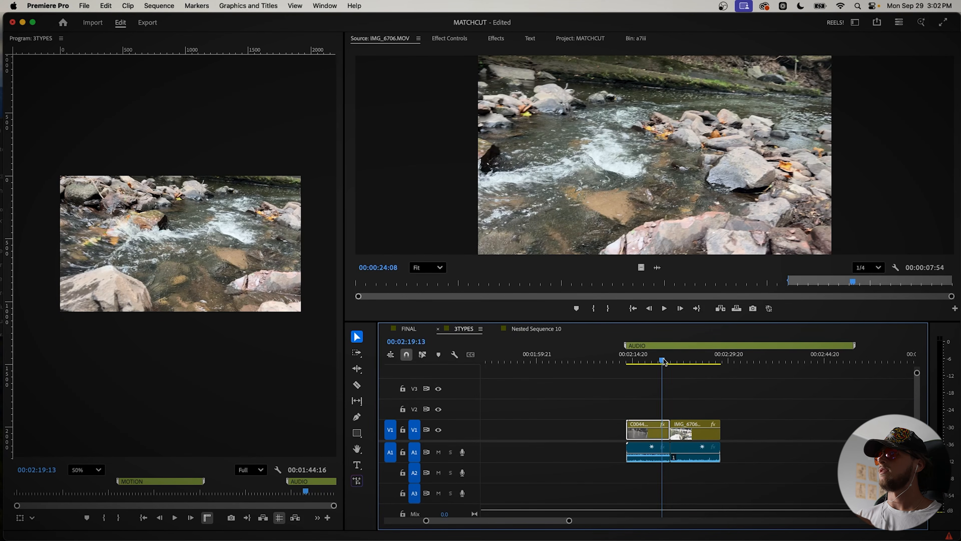
key(space)
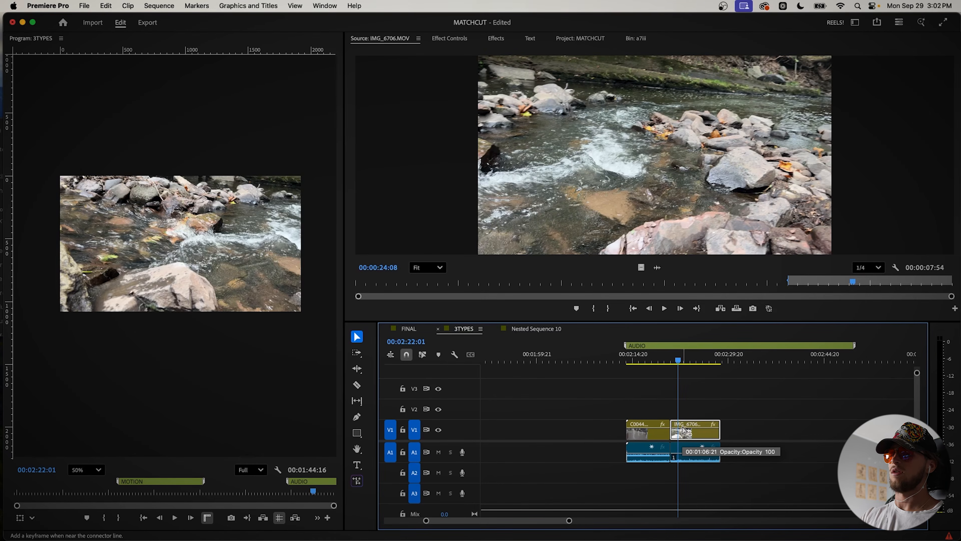
click(662, 359)
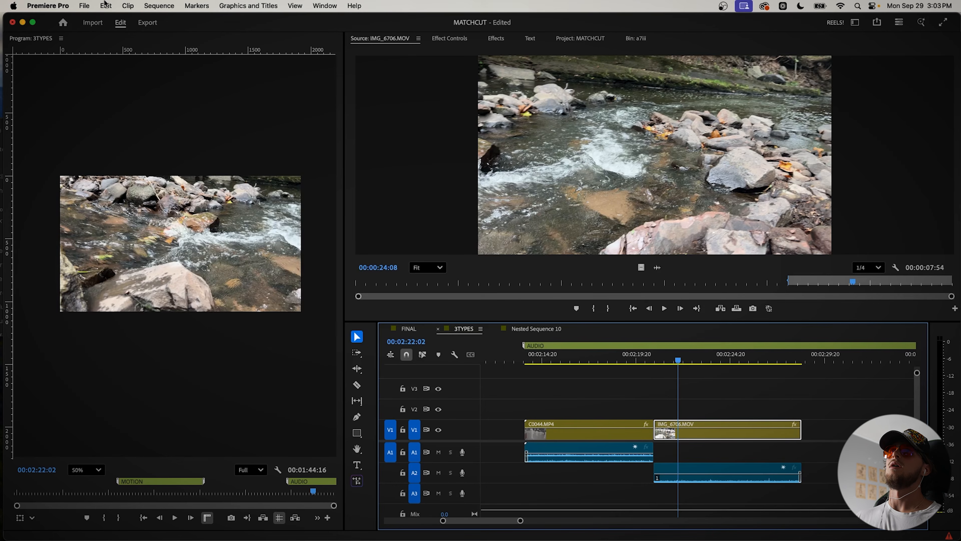
Step: Check the default video and audio transition durations in the Timeline preferences
click(47, 5)
click(204, 35)
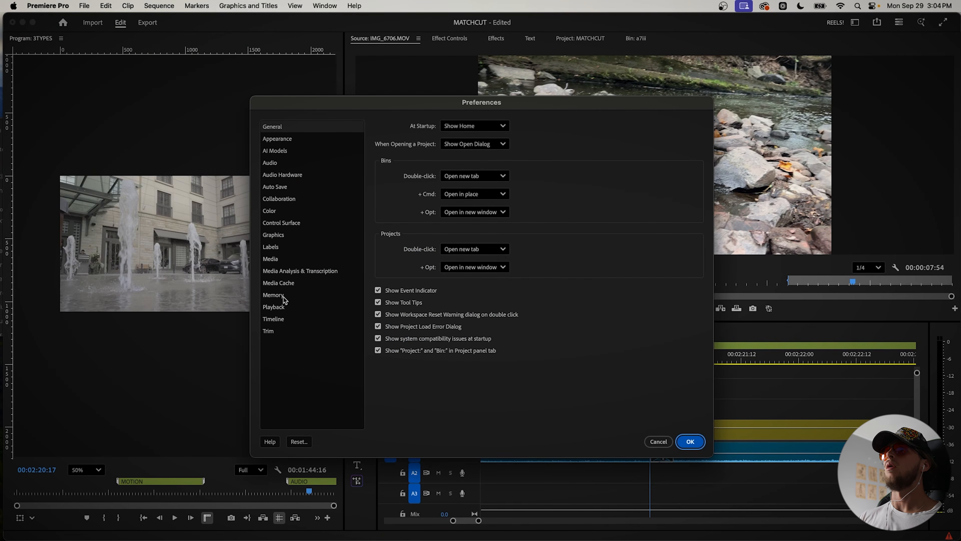
click(282, 319)
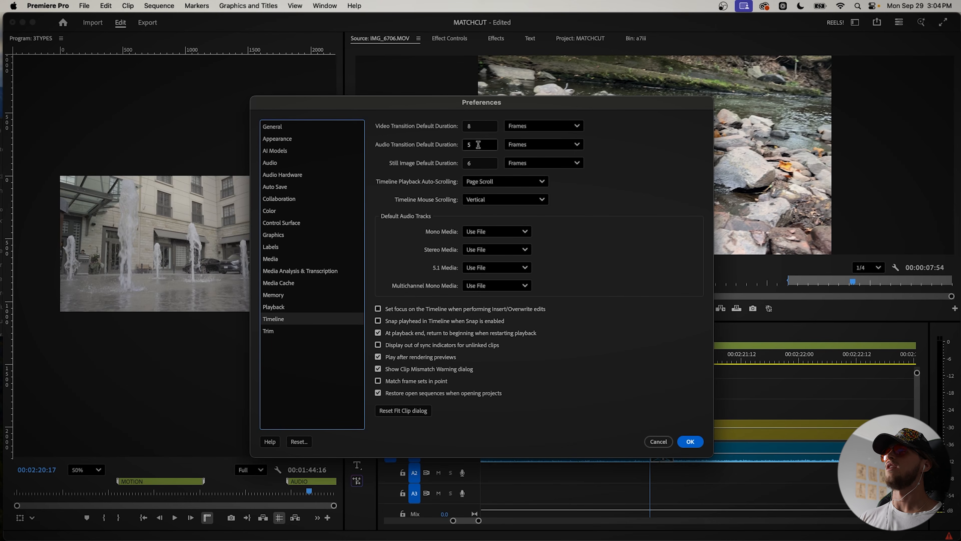
click(690, 442)
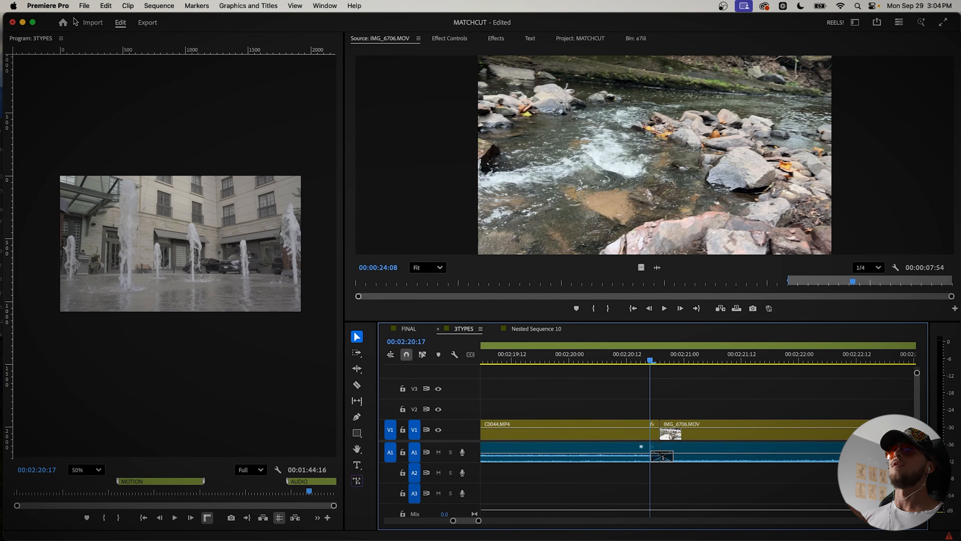
Step: Examine the keyboard shortcut assignments for applying the default video and audio transitions, and close the shortcut editor
click(40, 6)
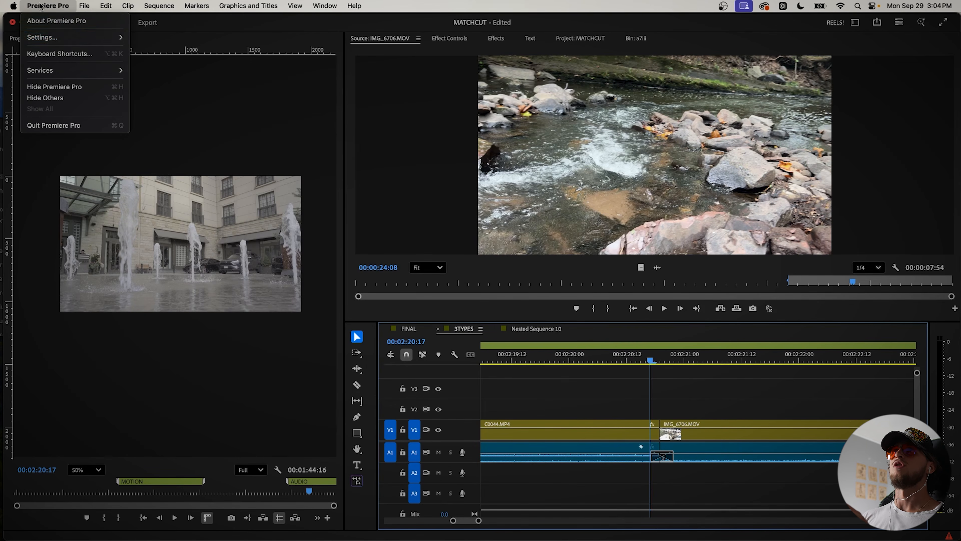
click(66, 55)
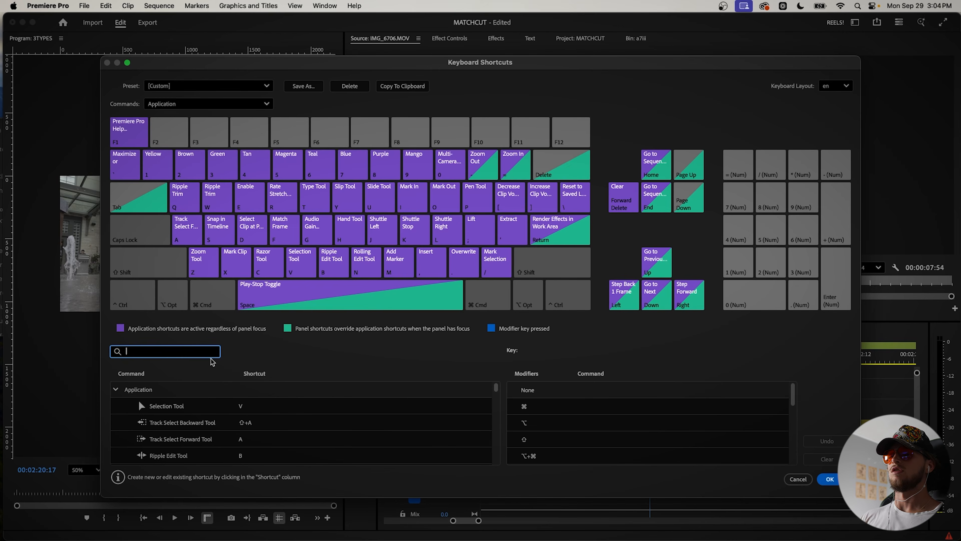
click(252, 348)
key(super)
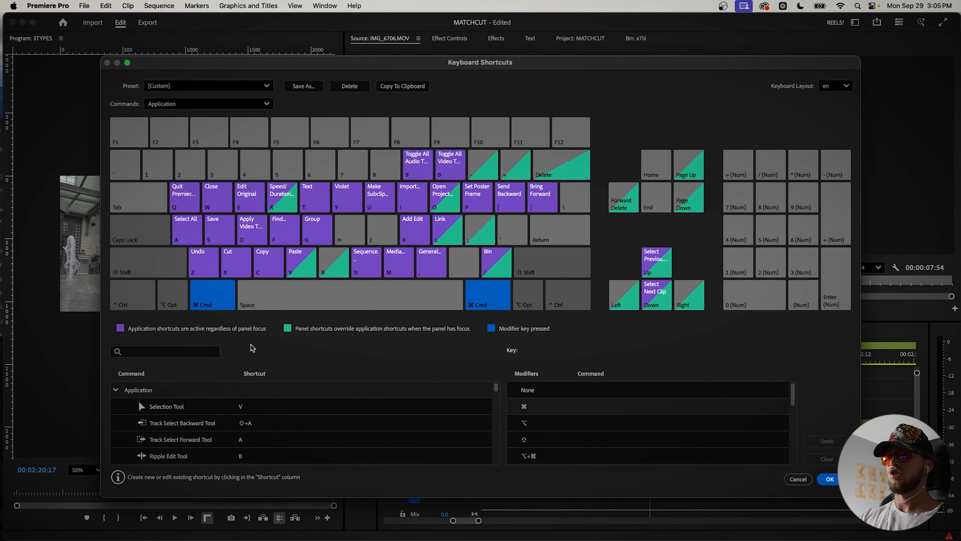
key(super+shift+d)
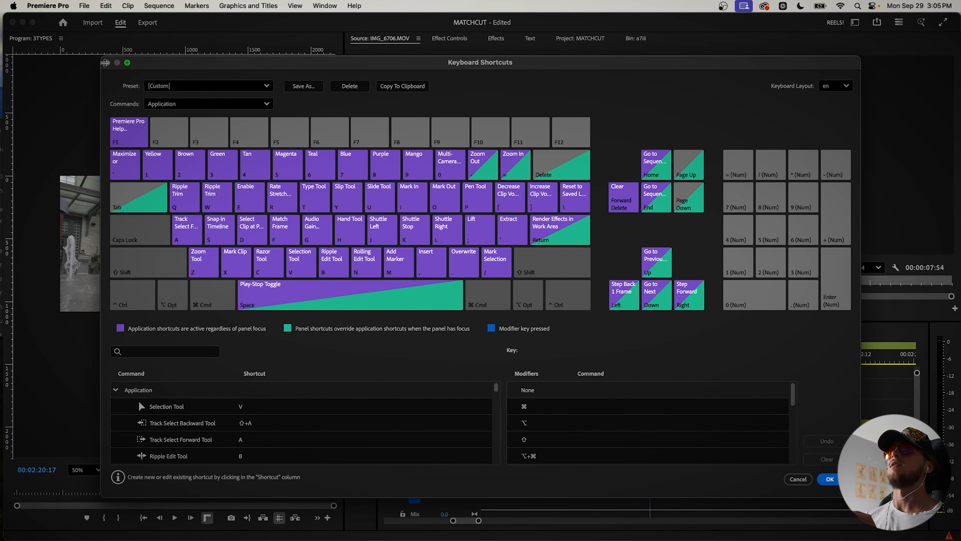
click(830, 479)
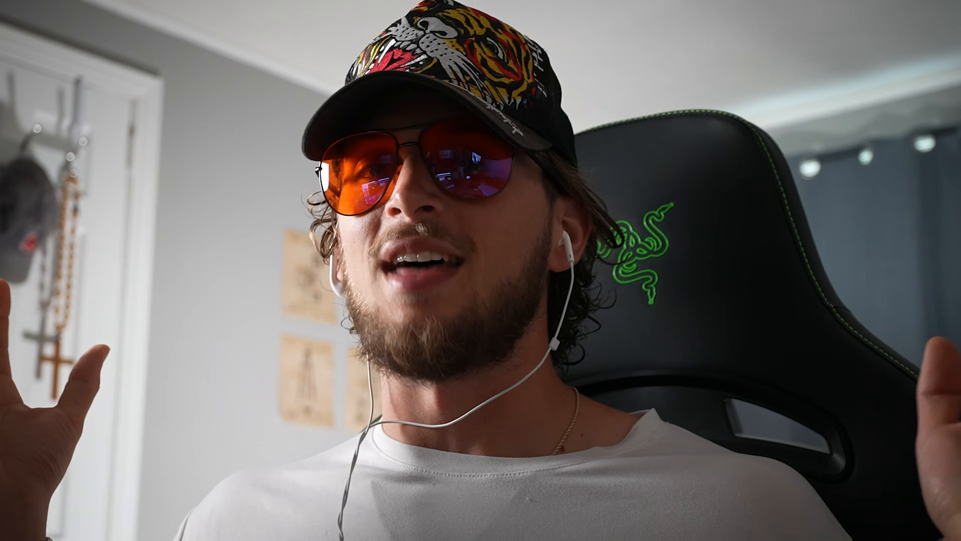